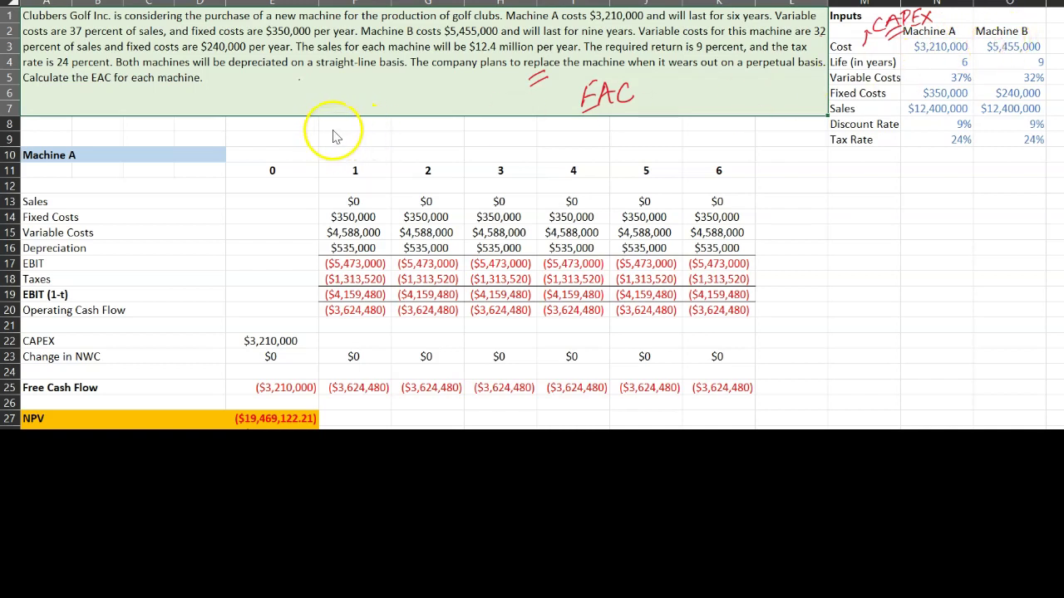
Handwrite the formula FCF = EBIT(1-t) + Dep - Capex - ΔNWC above the Machine A table, double-underlining the ΔNWC term
{"action": "mouse_move", "coordinate": [333, 133]}
{"action": "left_mouse_down"}
{"action": "mouse_move", "coordinate": [339, 119]}
{"action": "mouse_move", "coordinate": [368, 118]}
{"action": "mouse_move", "coordinate": [385, 137]}
{"action": "mouse_move", "coordinate": [497, 108]}
{"action": "mouse_move", "coordinate": [520, 125]}
{"action": "mouse_move", "coordinate": [597, 126]}
{"action": "mouse_move", "coordinate": [803, 114]}
{"action": "left_mouse_up"}
{"action": "mouse_move", "coordinate": [703, 137]}
{"action": "left_mouse_down"}
{"action": "mouse_move", "coordinate": [724, 142]}
{"action": "mouse_move", "coordinate": [733, 131]}
{"action": "left_mouse_up"}
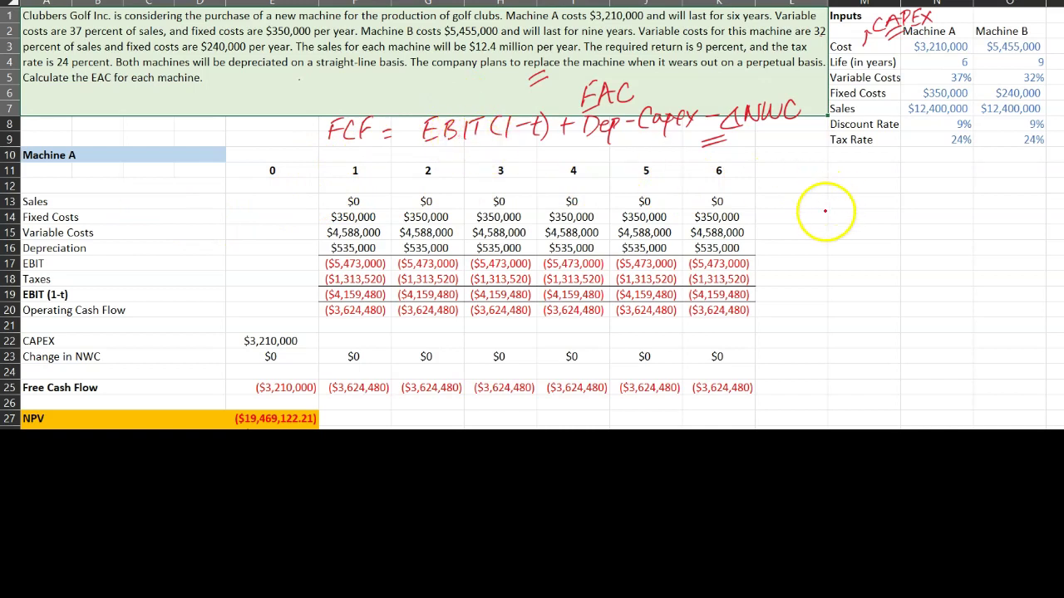
Handwrite the formula EBIT = S - C - D in the blank area beneath the inputs table
{"action": "mouse_move", "coordinate": [836, 211]}
{"action": "left_mouse_down"}
{"action": "mouse_move", "coordinate": [828, 225]}
{"action": "mouse_move", "coordinate": [881, 225]}
{"action": "mouse_move", "coordinate": [929, 209]}
{"action": "mouse_move", "coordinate": [921, 224]}
{"action": "left_mouse_up"}
{"action": "left_click", "coordinate": [913, 213]}
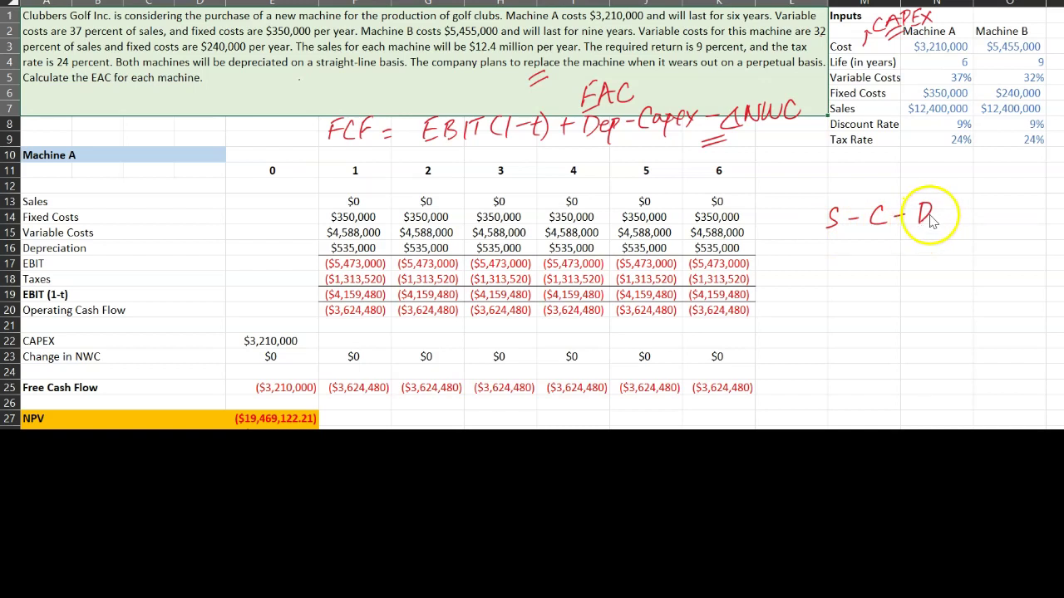
{"action": "mouse_move", "coordinate": [840, 174]}
{"action": "left_mouse_down"}
{"action": "mouse_move", "coordinate": [834, 191]}
{"action": "mouse_move", "coordinate": [873, 190]}
{"action": "mouse_move", "coordinate": [894, 169]}
{"action": "left_mouse_up"}
{"action": "left_click_drag", "start_coordinate": [884, 171], "coordinate": [882, 191]}
{"action": "left_click_drag", "start_coordinate": [808, 221], "coordinate": [819, 219]}
{"action": "left_click_drag", "start_coordinate": [806, 228], "coordinate": [819, 227]}
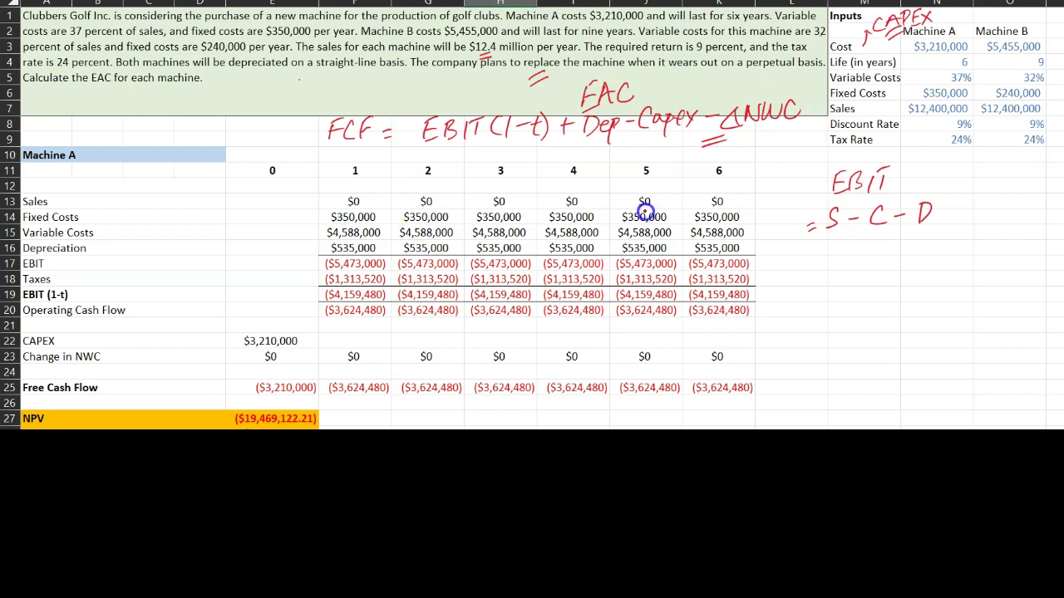
Examine the formulas behind Machine A's year 1 variable costs, depreciation and EBIT without changing them
{"action": "double_click", "coordinate": [359, 236]}
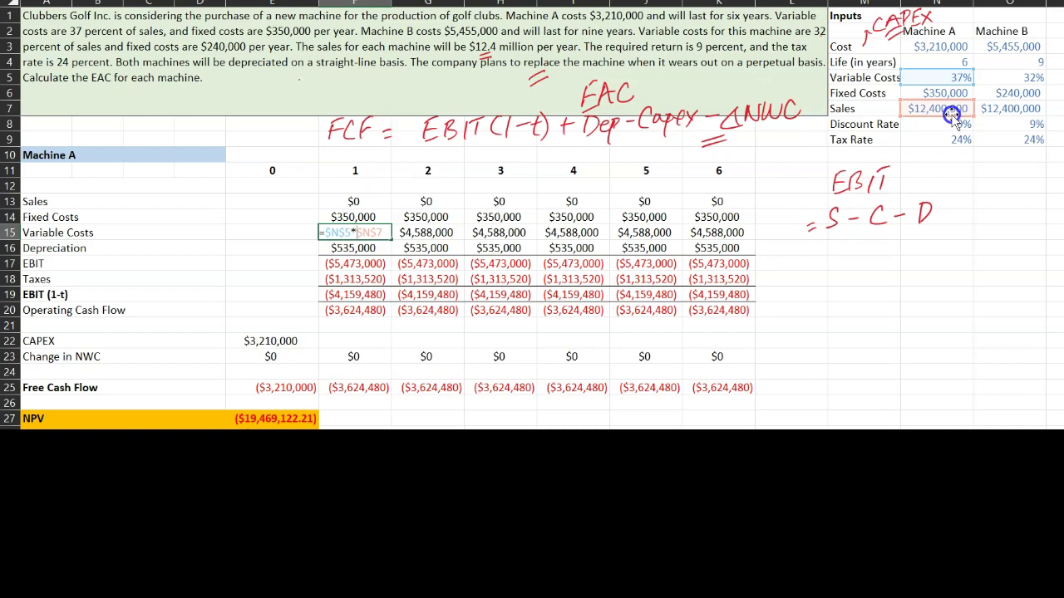
{"action": "key", "text": "Escape"}
{"action": "double_click", "coordinate": [355, 248]}
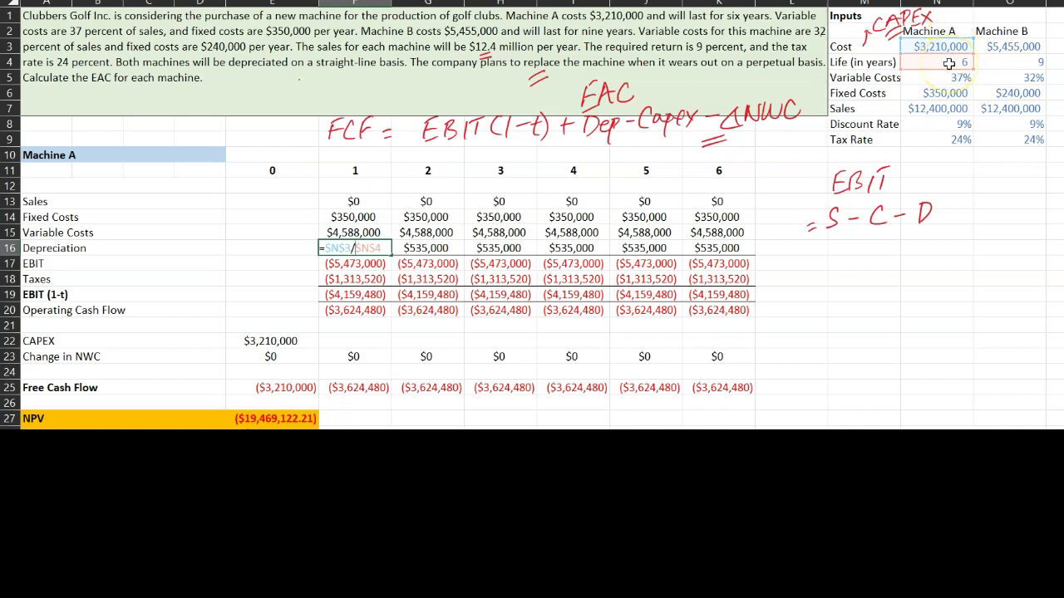
{"action": "key", "text": "Escape"}
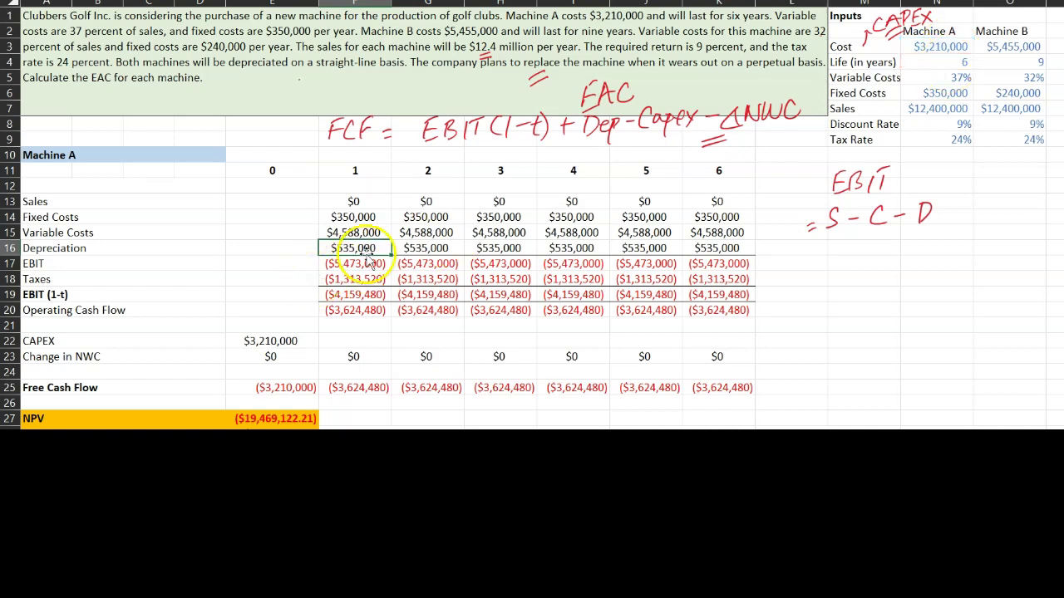
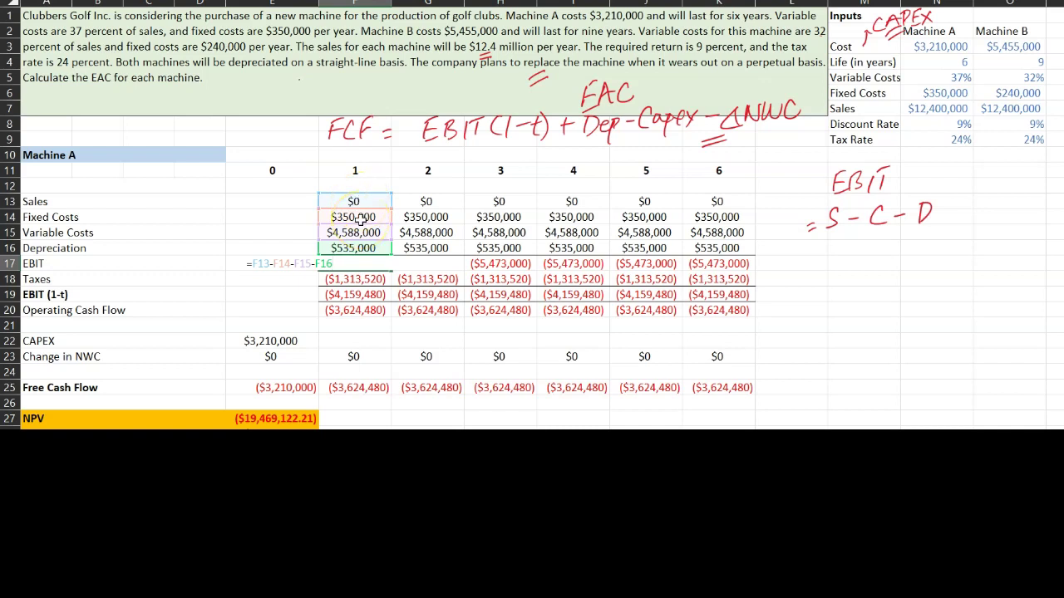
{"action": "key", "text": "ctrl+Return"}
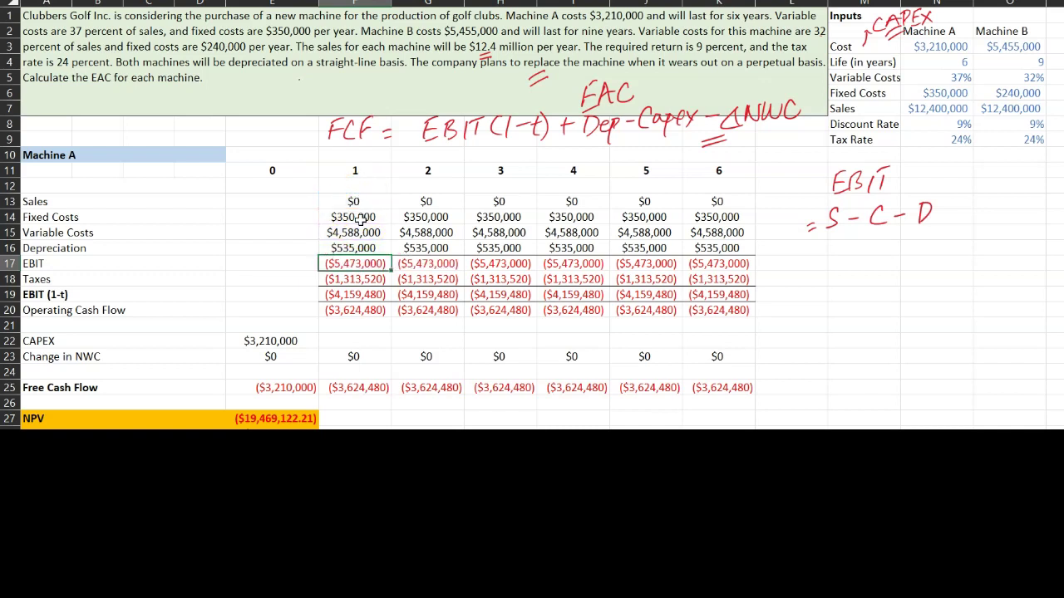
{"action": "left_click", "coordinate": [374, 264]}
{"action": "left_click", "coordinate": [377, 263]}
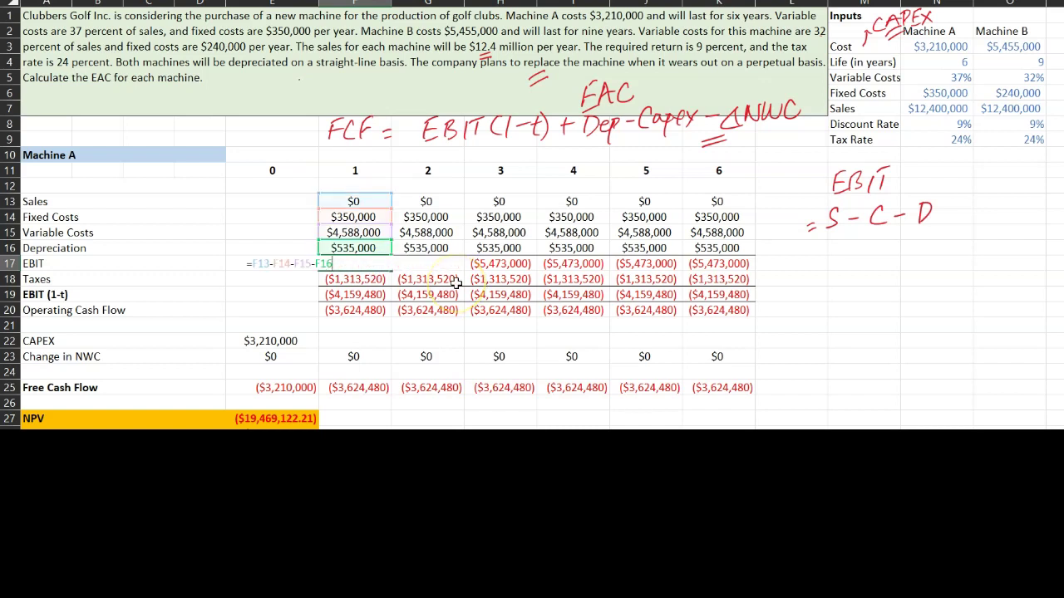
Examine the formulas behind Machine A's year 1 taxes and EBIT (1-t), leaving both as they are
{"action": "double_click", "coordinate": [363, 279]}
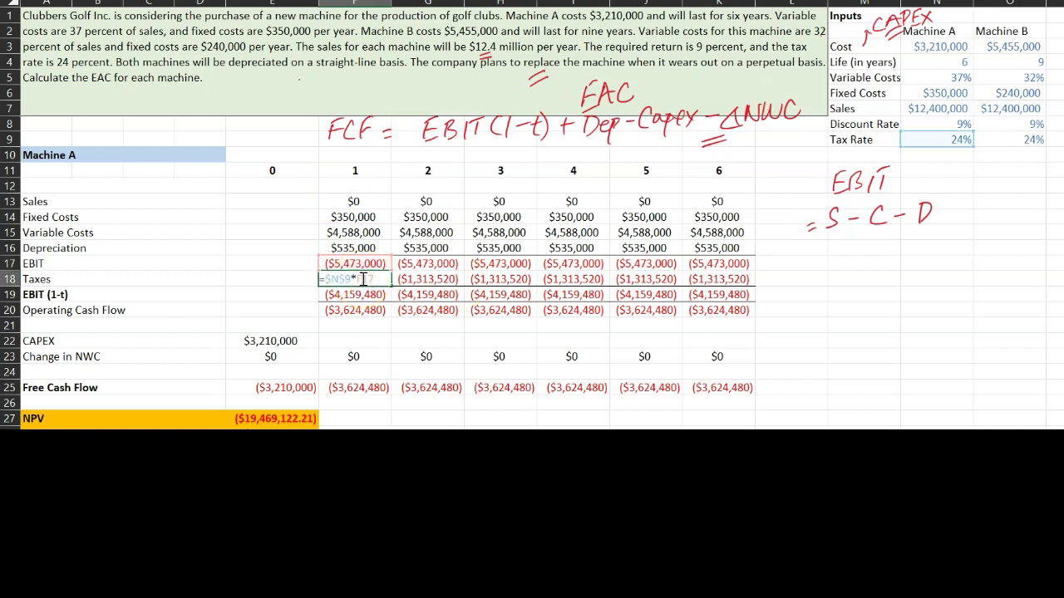
{"action": "left_click", "coordinate": [362, 281]}
{"action": "left_click", "coordinate": [363, 281]}
{"action": "left_click", "coordinate": [364, 295]}
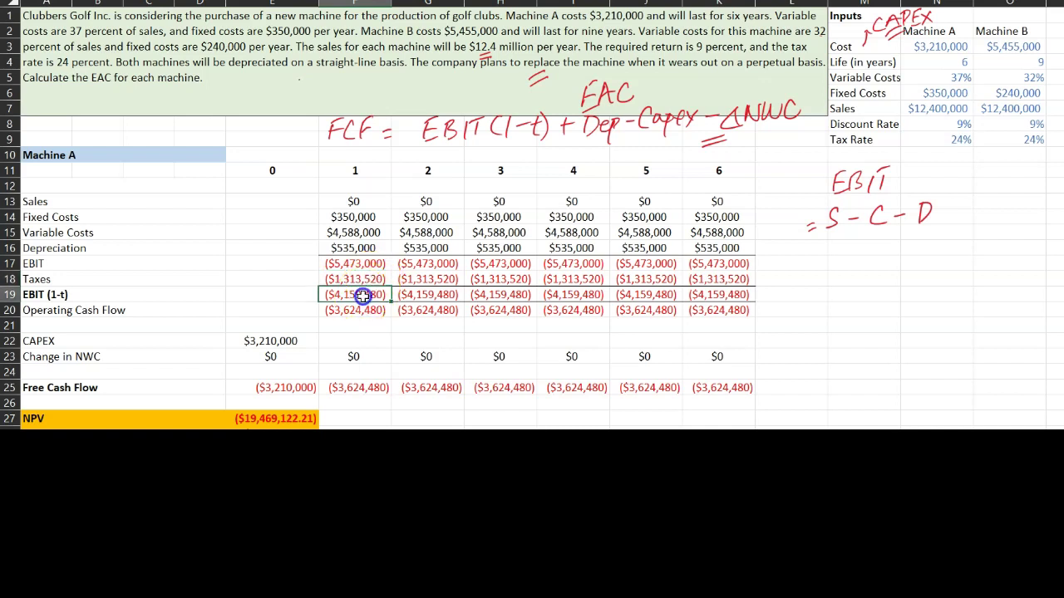
{"action": "double_click", "coordinate": [368, 295]}
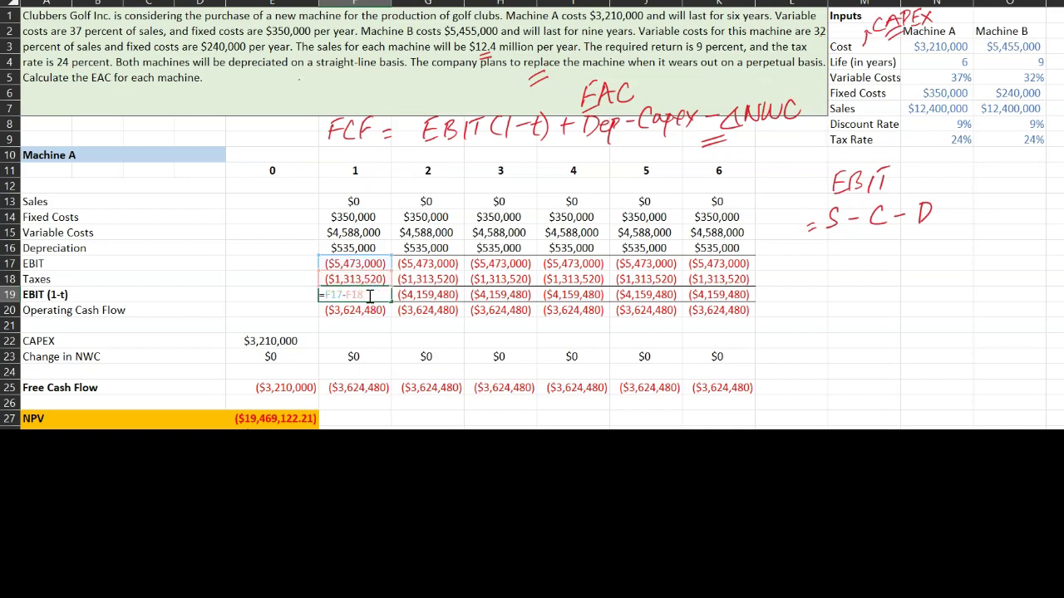
{"action": "key", "text": "Escape"}
Enter Machine A's year 1 operating cash flow as EBIT (1-t) plus depreciation, =F19+F16
{"action": "left_click", "coordinate": [359, 311]}
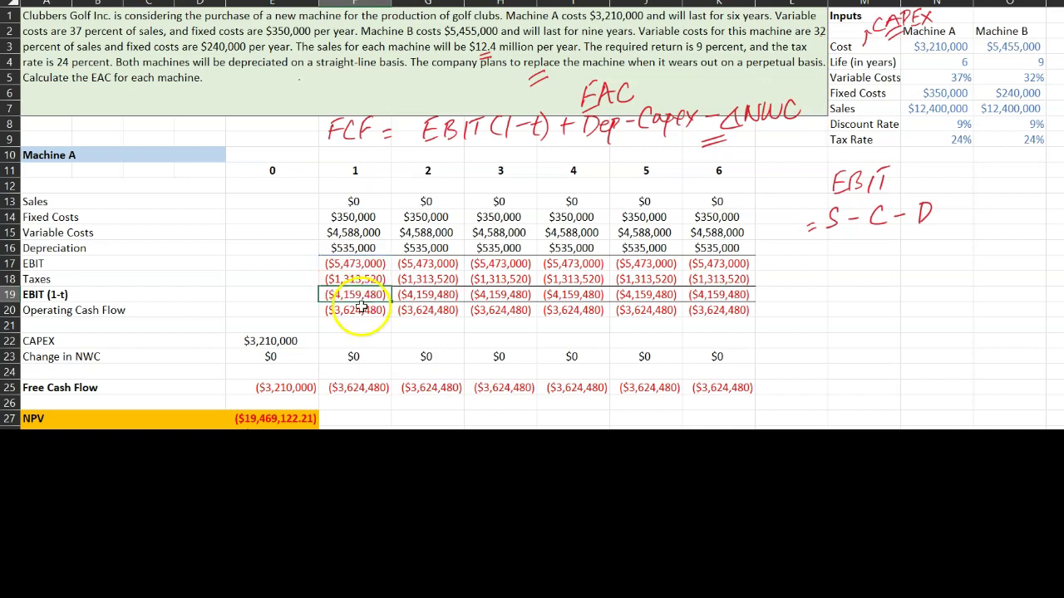
{"action": "type", "text": "="}
{"action": "left_click", "coordinate": [356, 295]}
{"action": "type", "text": "+"}
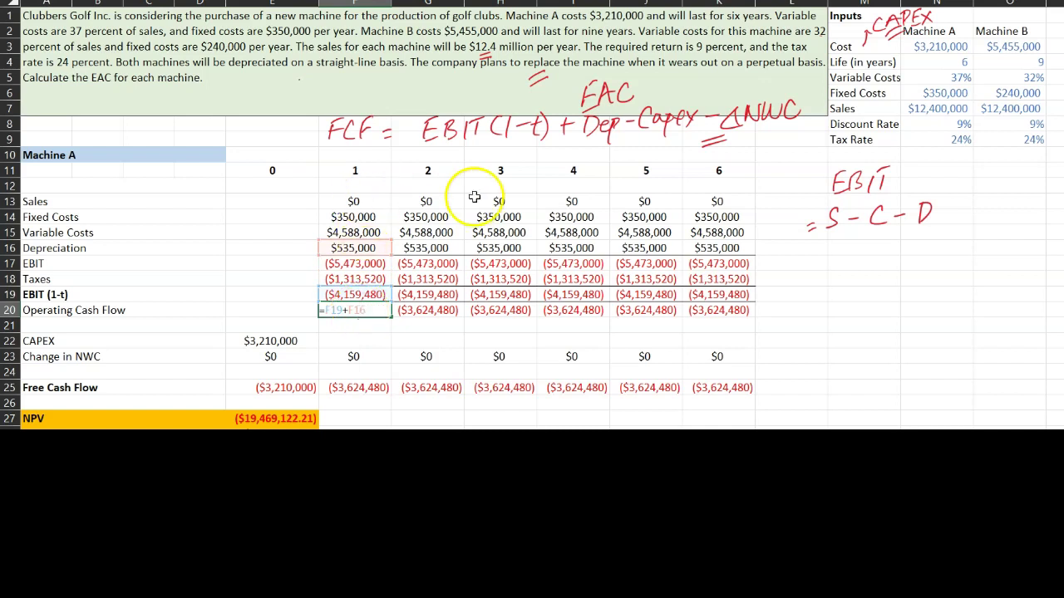
{"action": "left_click", "coordinate": [365, 250]}
{"action": "key", "text": "Return"}
{"action": "left_click", "coordinate": [351, 312]}
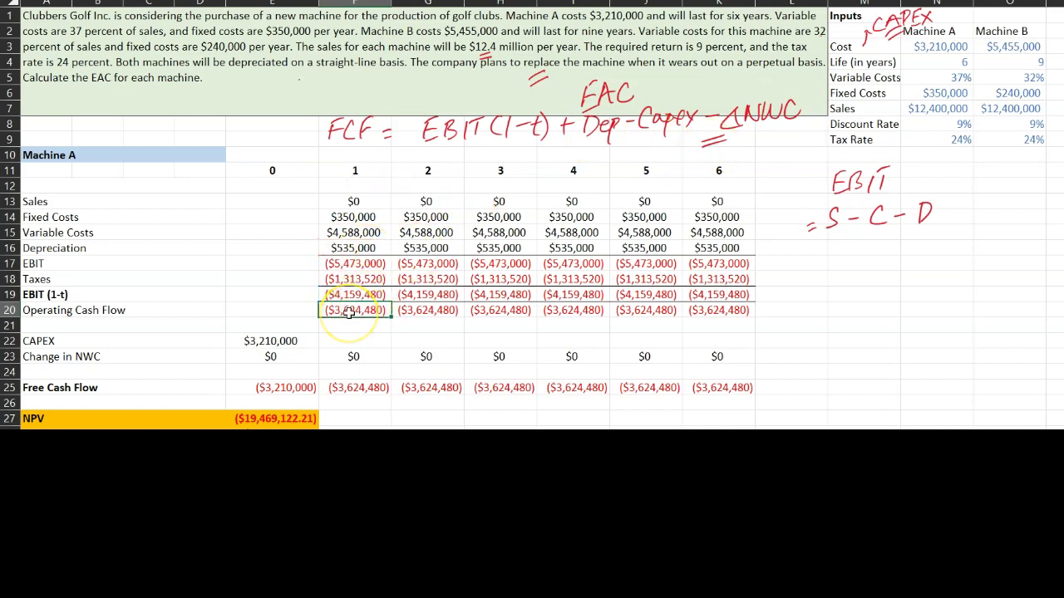
Handwrite a brace under the EBIT(1-t) + Dep part of the FCF formula and label it OCF
{"action": "left_click", "coordinate": [426, 155]}
{"action": "mouse_move", "coordinate": [427, 149]}
{"action": "left_mouse_down"}
{"action": "mouse_move", "coordinate": [471, 156]}
{"action": "mouse_move", "coordinate": [603, 137]}
{"action": "left_mouse_up"}
{"action": "mouse_move", "coordinate": [537, 146]}
{"action": "left_mouse_down"}
{"action": "mouse_move", "coordinate": [520, 156]}
{"action": "mouse_move", "coordinate": [553, 161]}
{"action": "mouse_move", "coordinate": [571, 150]}
{"action": "left_mouse_up"}
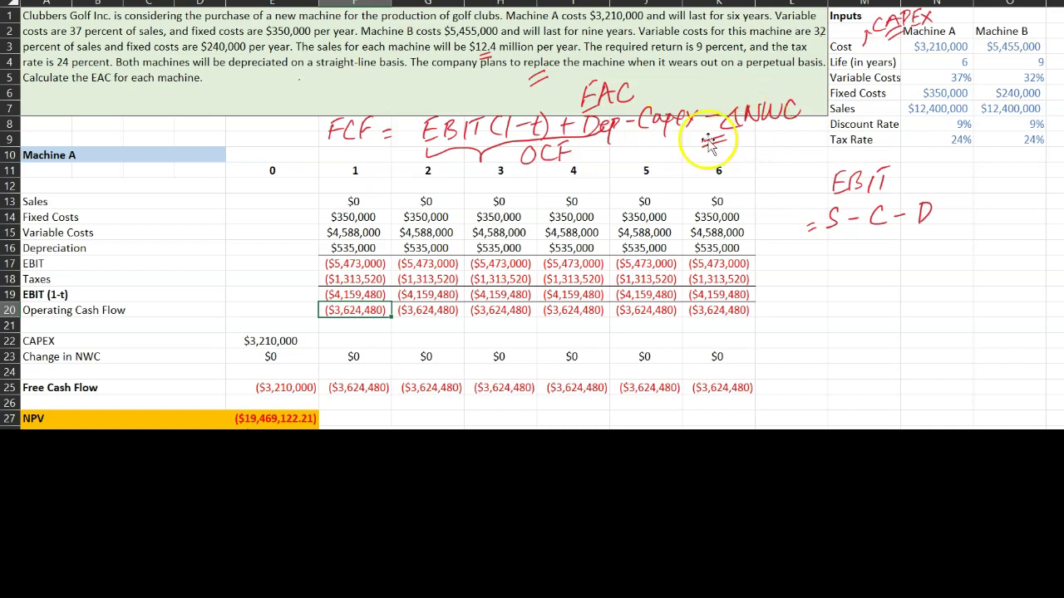
Link Machine A's year 0 CAPEX to its cost input with =N3, and select the CAPEX cells for years 1 to 6
{"action": "left_click", "coordinate": [281, 341]}
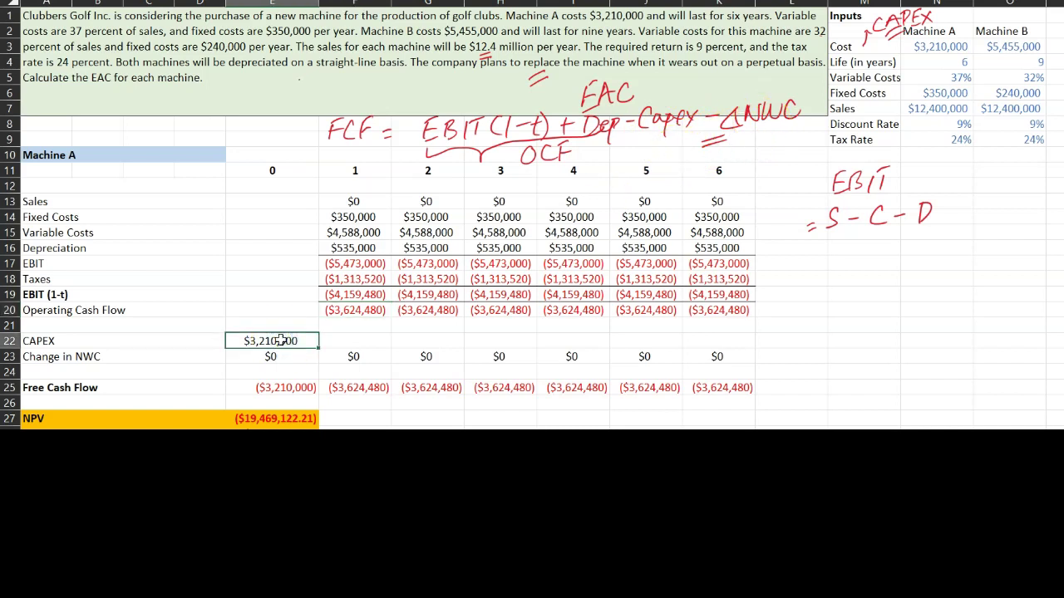
{"action": "type", "text": "="}
{"action": "left_click", "coordinate": [911, 51]}
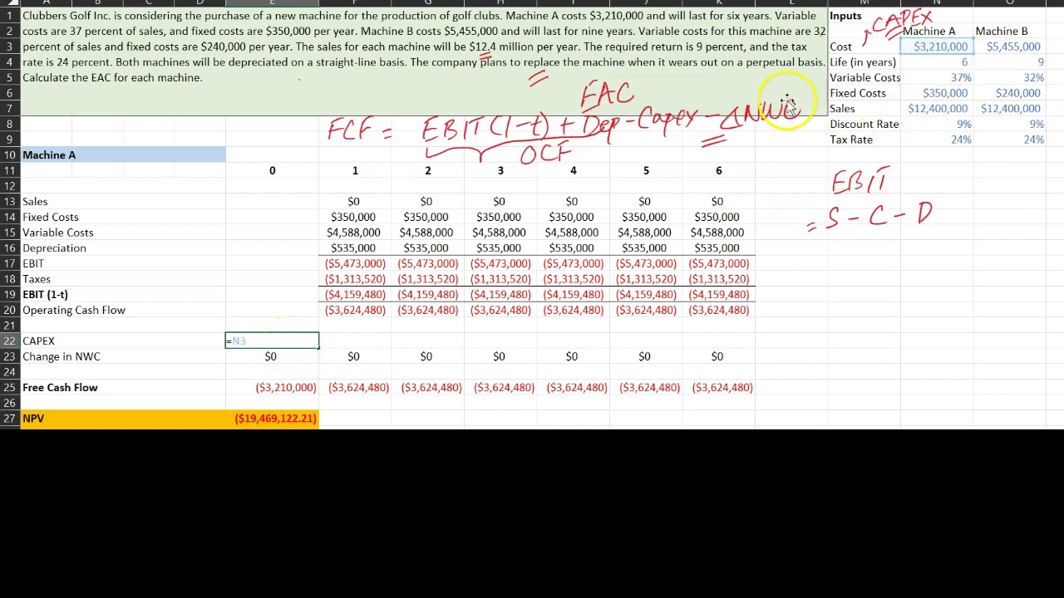
{"action": "key", "text": "Tab"}
{"action": "key", "text": "shift+Right"}
{"action": "key", "text": "shift+Right"}
{"action": "key", "text": "shift+Right"}
{"action": "key", "text": "shift+Right"}
{"action": "key", "text": "shift+Right"}
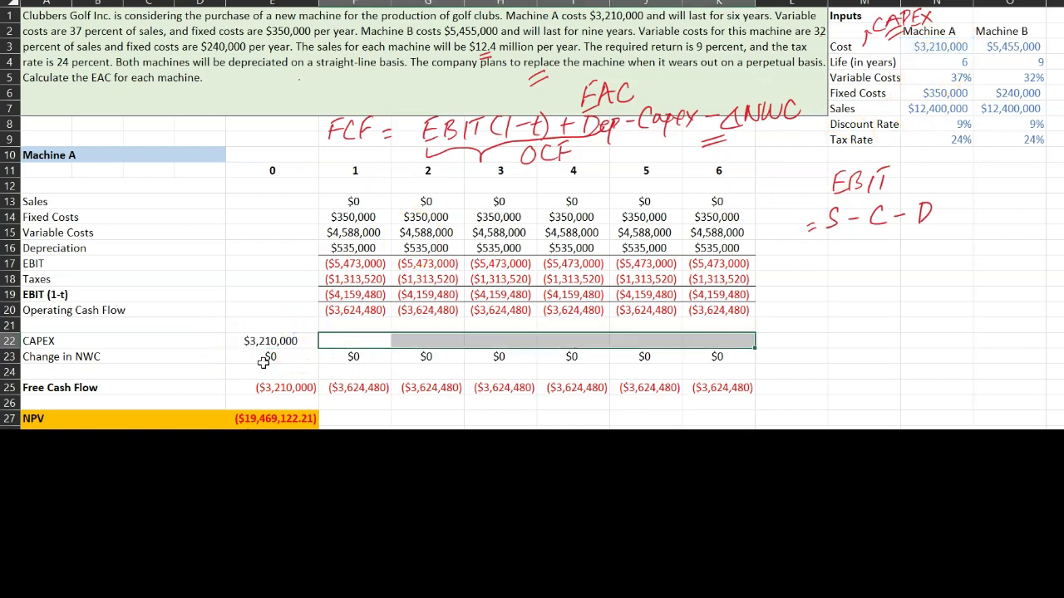
Check Machine A's year 0 change in NWC and the formula behind its year 0 free cash flow
{"action": "left_click", "coordinate": [264, 358]}
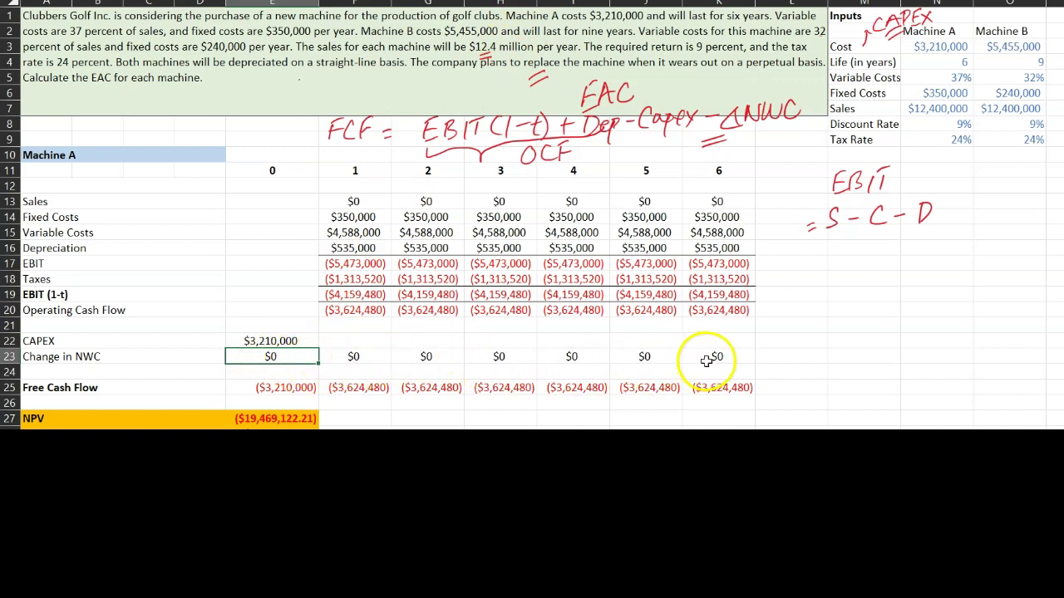
{"action": "double_click", "coordinate": [275, 389]}
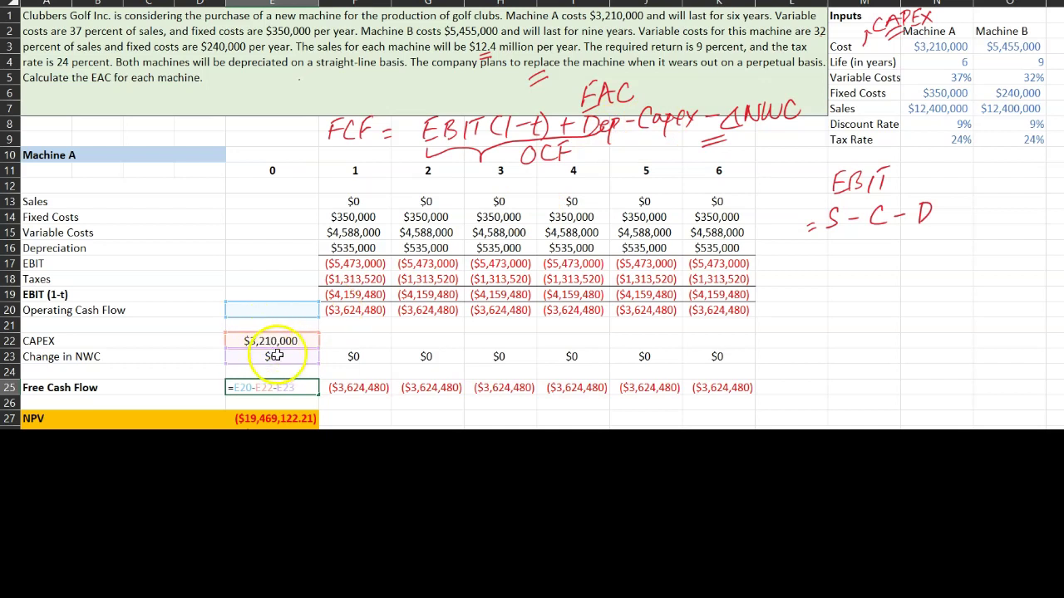
{"action": "key", "text": "ctrl+Return"}
Highlight Machine A's free cash flows for years 1 to 6
{"action": "scroll", "coordinate": [306, 387], "scroll_direction": "down", "scroll_amount": 2}
{"action": "scroll", "coordinate": [309, 385], "scroll_direction": "down", "scroll_amount": 2}
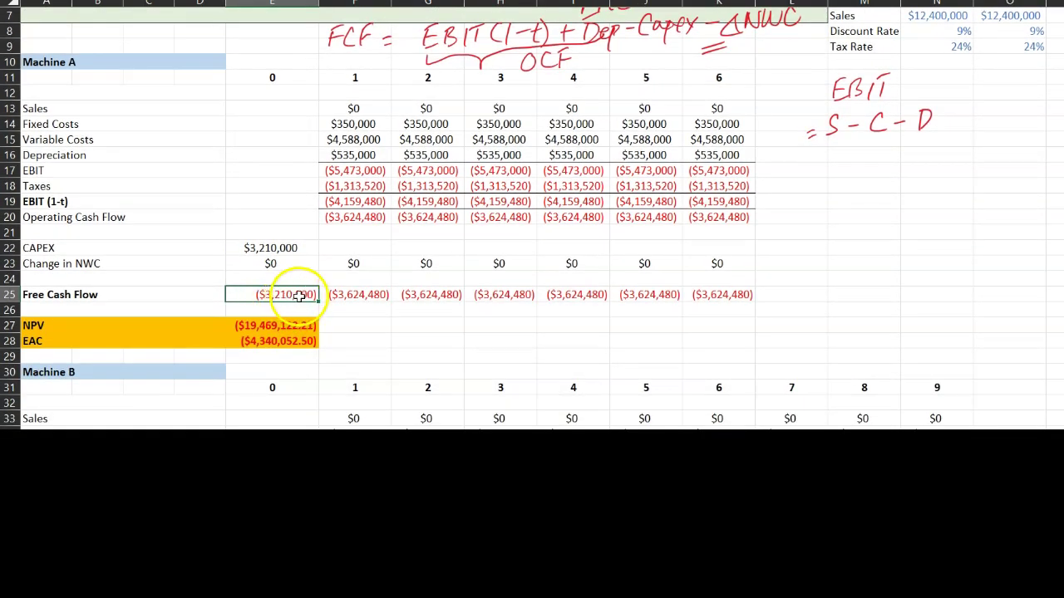
{"action": "left_click", "coordinate": [366, 296]}
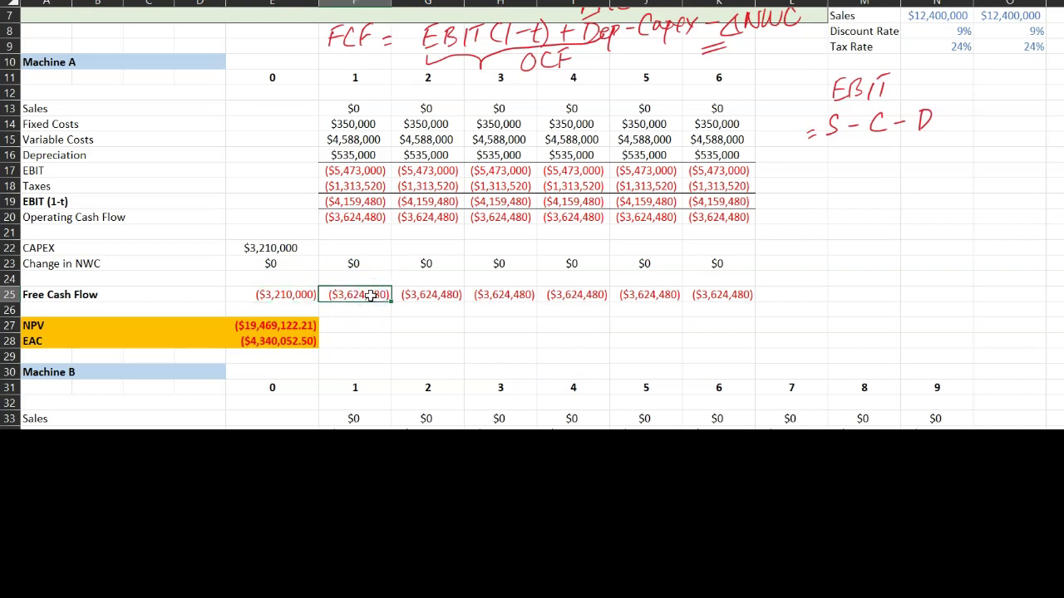
{"action": "key", "text": "shift+Right"}
{"action": "key", "text": "shift+Right"}
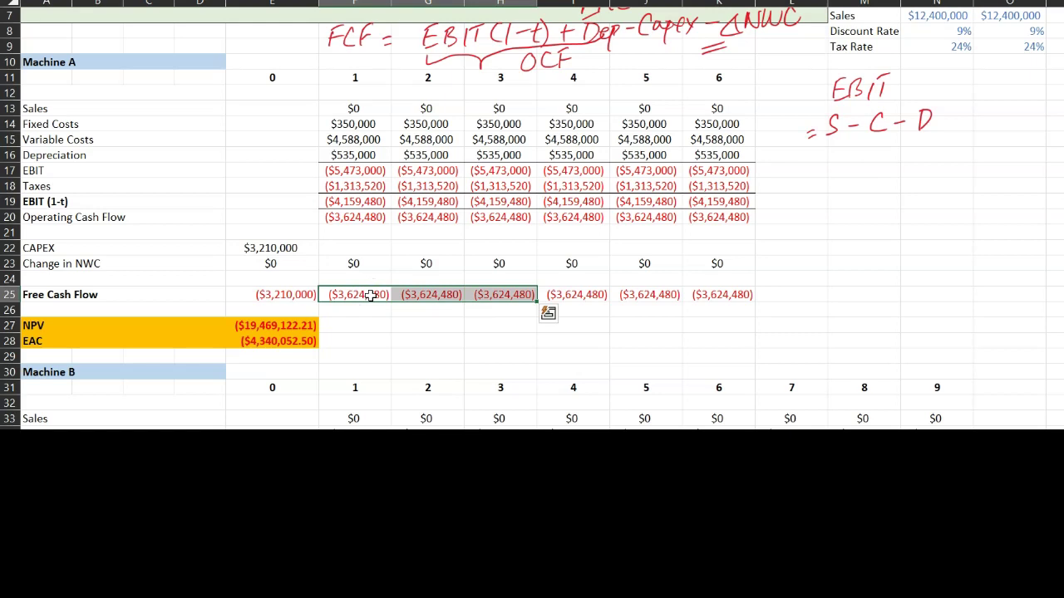
{"action": "key", "text": "shift+Right"}
{"action": "key", "text": "shift+Right"}
{"action": "key", "text": "shift+Right"}
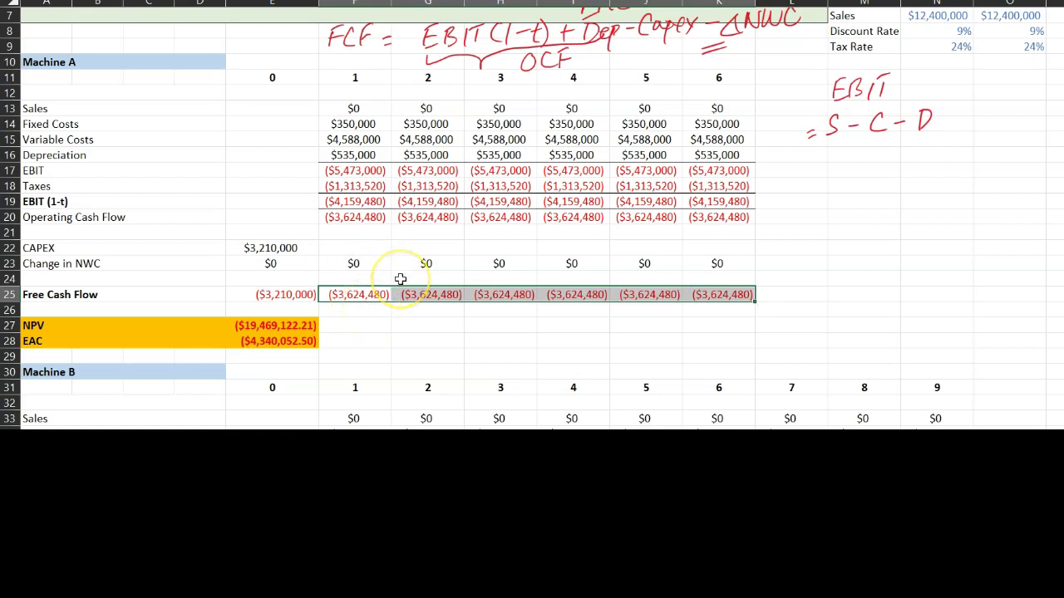
Examine Machine A's NPV formula, tracing its discount rate and free cash flow references
{"action": "double_click", "coordinate": [298, 326]}
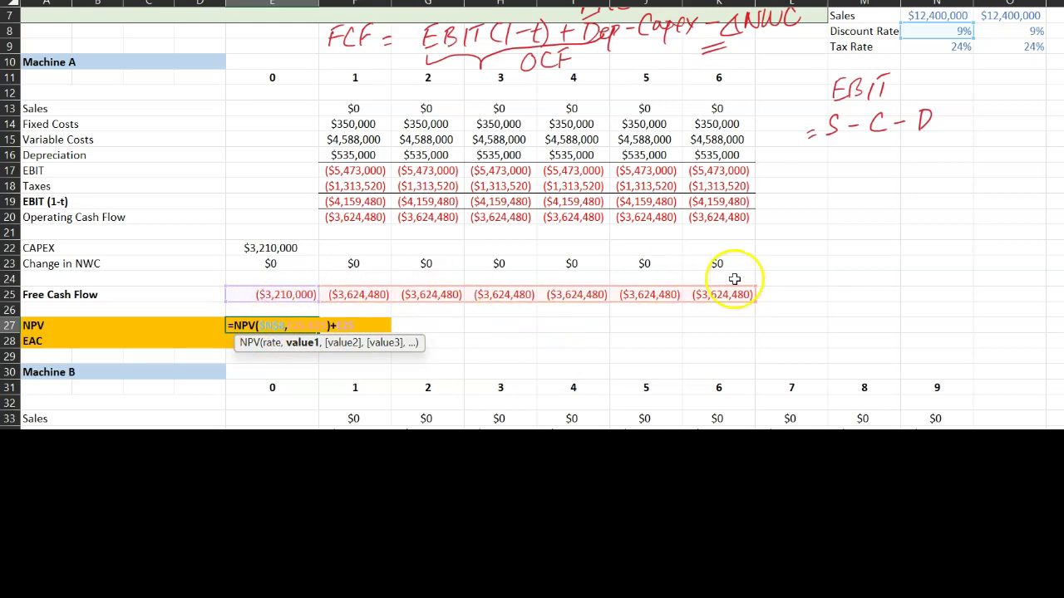
{"action": "scroll", "coordinate": [735, 279], "scroll_direction": "up", "scroll_amount": 1}
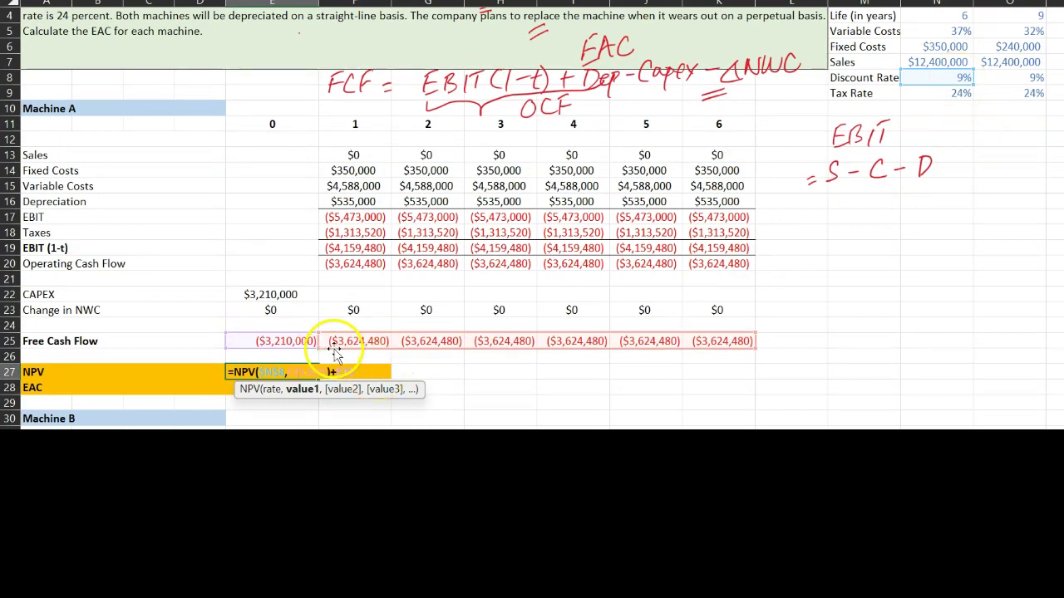
{"action": "key", "text": "Return"}
{"action": "left_click", "coordinate": [280, 371]}
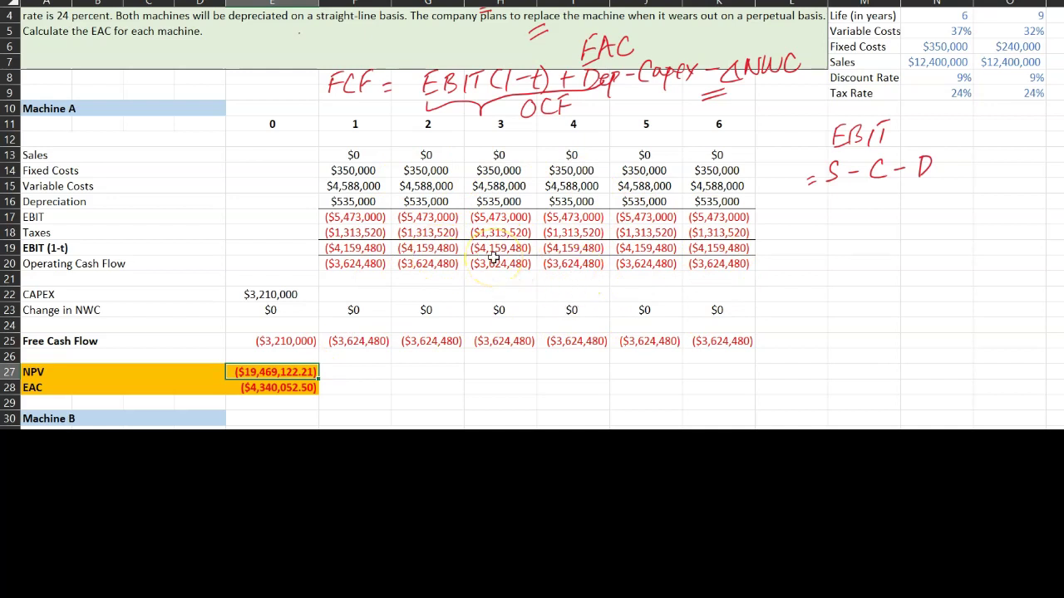
Review Machine B's year 0 to 9 timeline, depreciation, CAPEX and free cash flow row
{"action": "scroll", "coordinate": [494, 258], "scroll_direction": "down", "scroll_amount": 4}
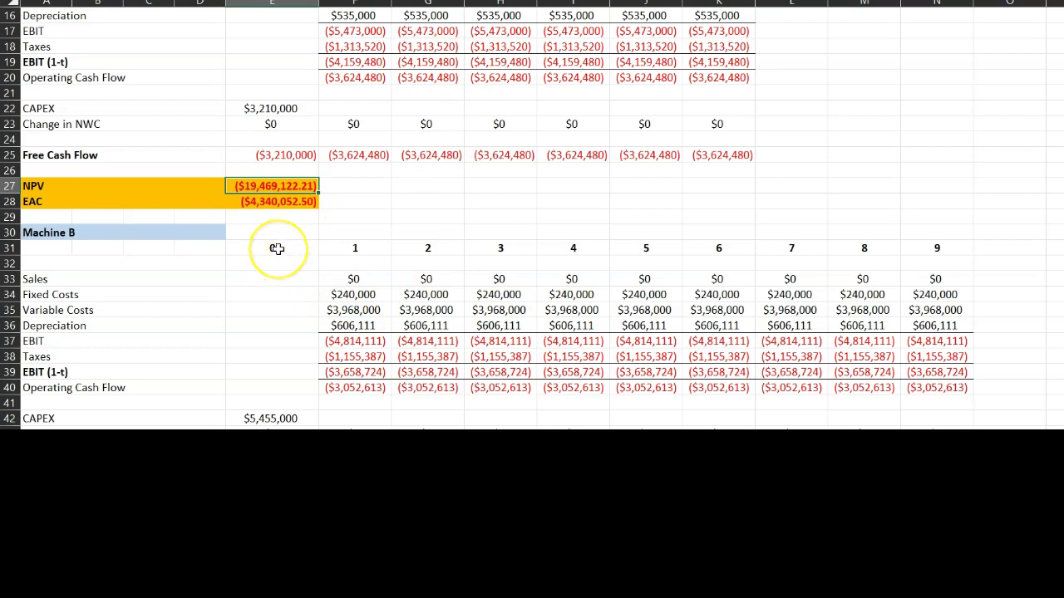
{"action": "left_click_drag", "start_coordinate": [276, 248], "coordinate": [937, 245]}
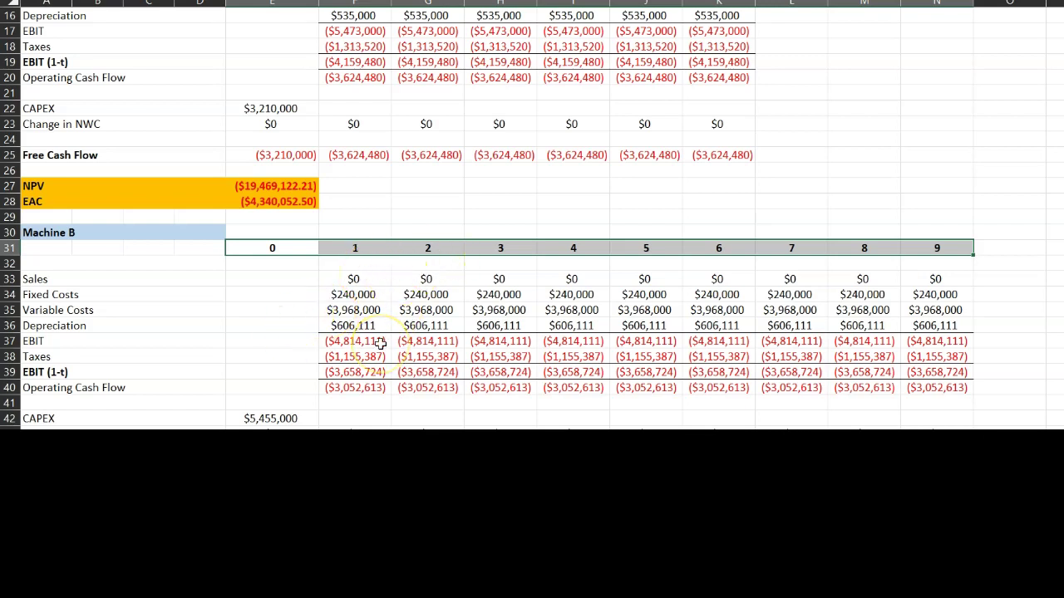
{"action": "scroll", "coordinate": [379, 342], "scroll_direction": "down", "scroll_amount": 1}
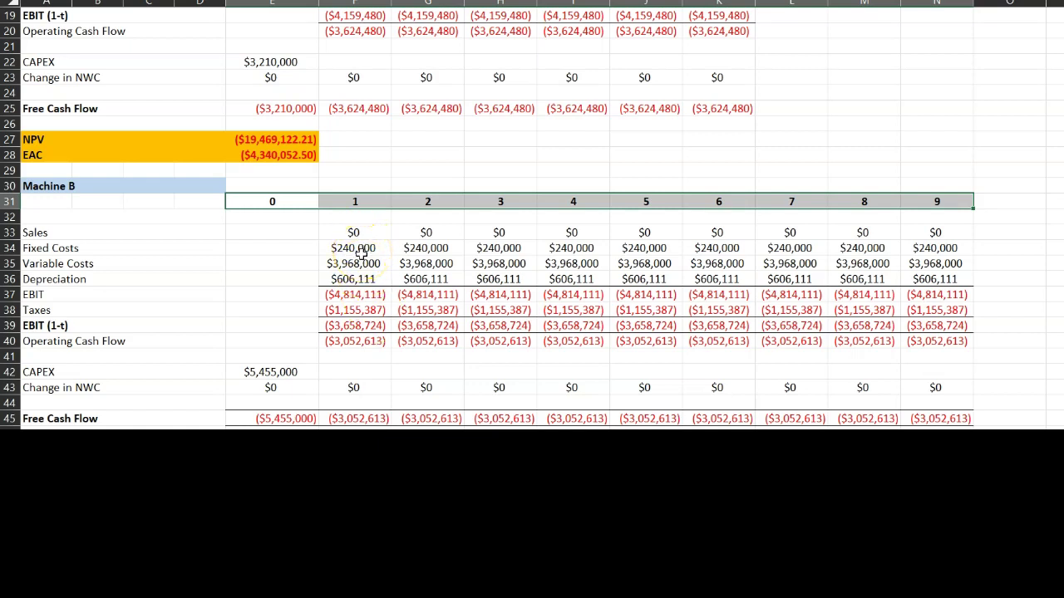
{"action": "left_click", "coordinate": [356, 279]}
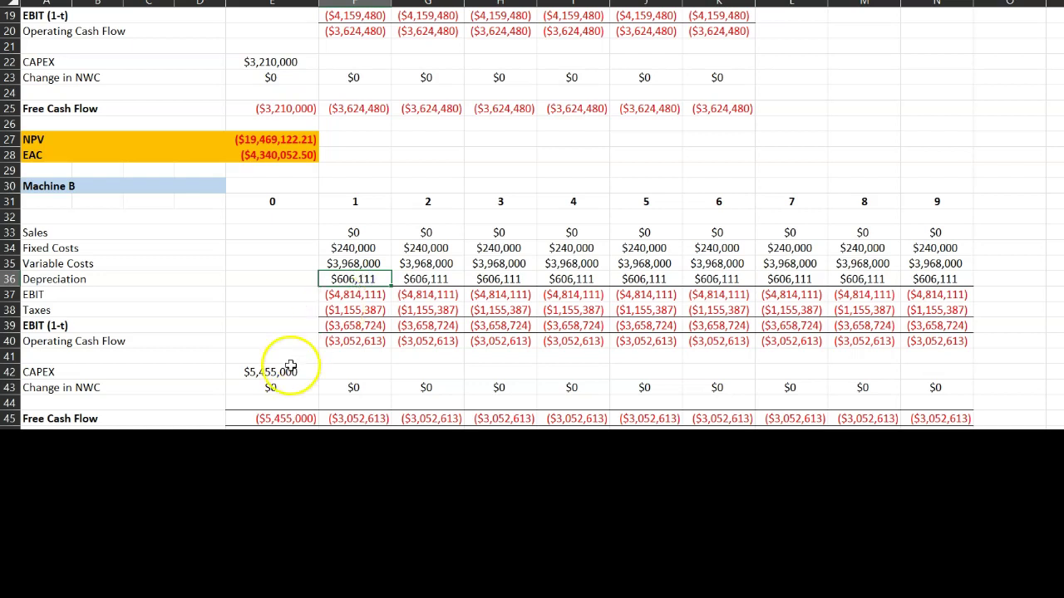
{"action": "scroll", "coordinate": [290, 367], "scroll_direction": "down", "scroll_amount": 2}
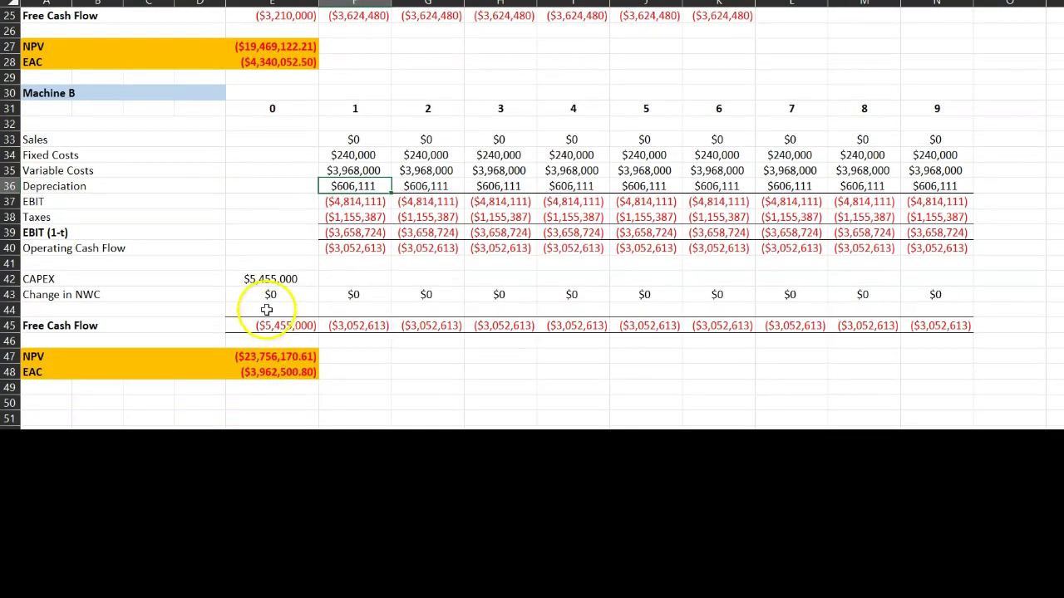
{"action": "left_click", "coordinate": [271, 279]}
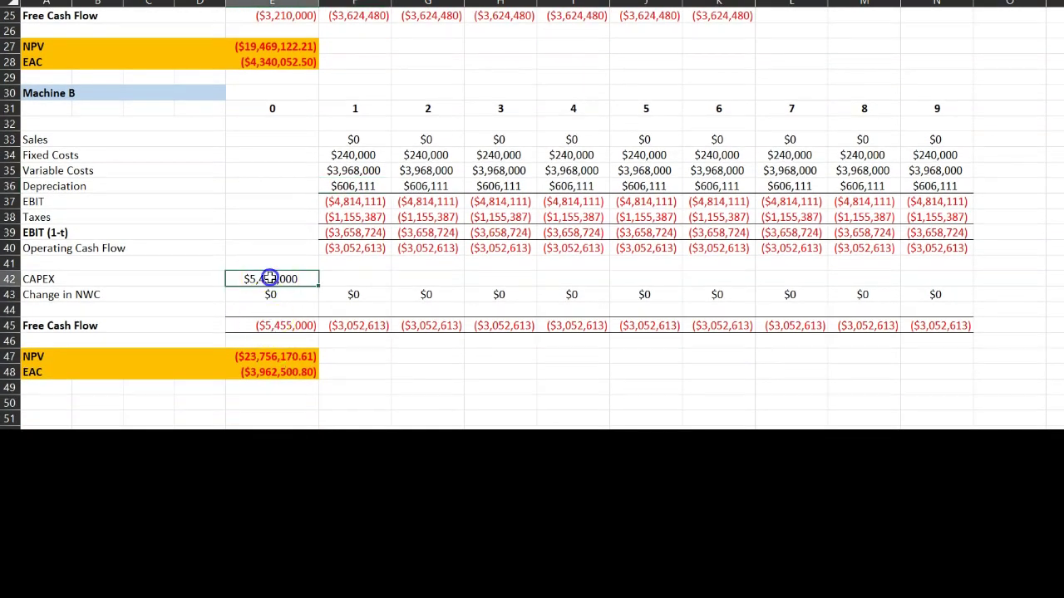
{"action": "left_click", "coordinate": [273, 325]}
{"action": "left_click_drag", "start_coordinate": [277, 328], "coordinate": [946, 331]}
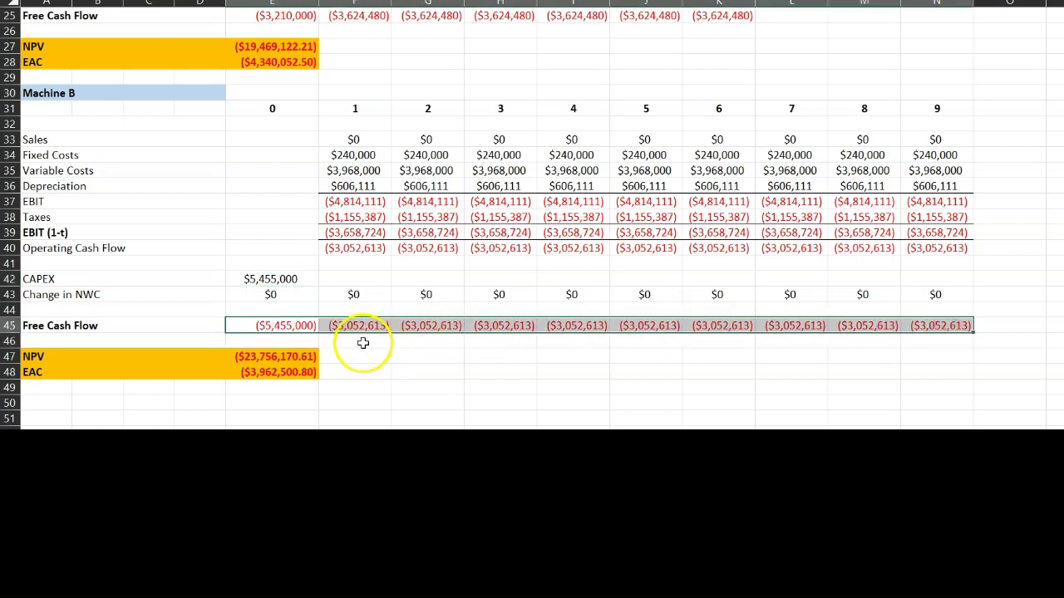
Examine Machine B's NPV formula, tracing its free cash flow references through year 9, and leave it unedited
{"action": "double_click", "coordinate": [260, 357]}
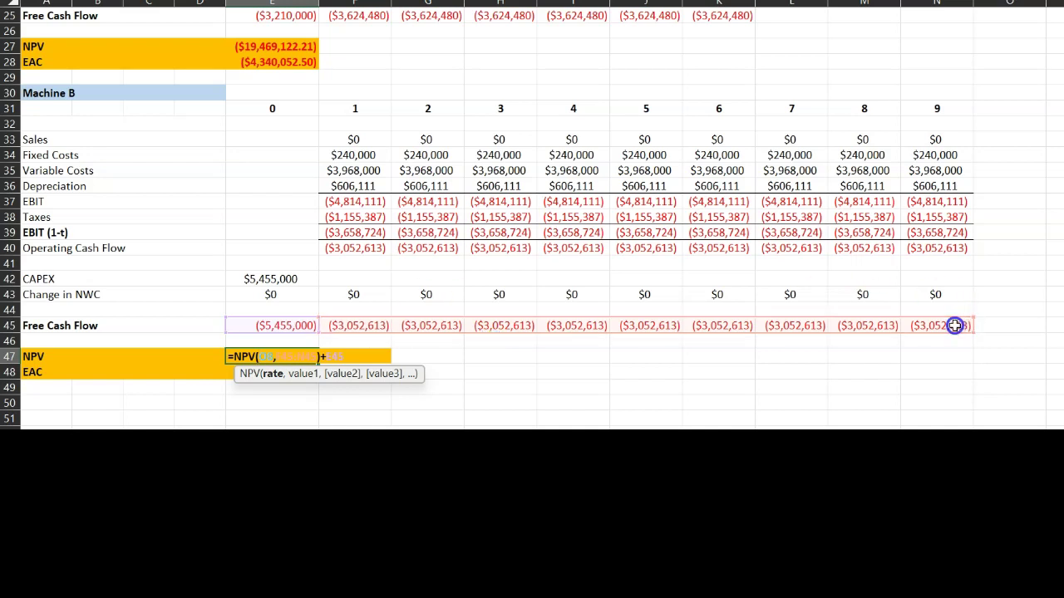
{"action": "key", "text": "Escape"}
{"action": "left_click", "coordinate": [283, 355]}
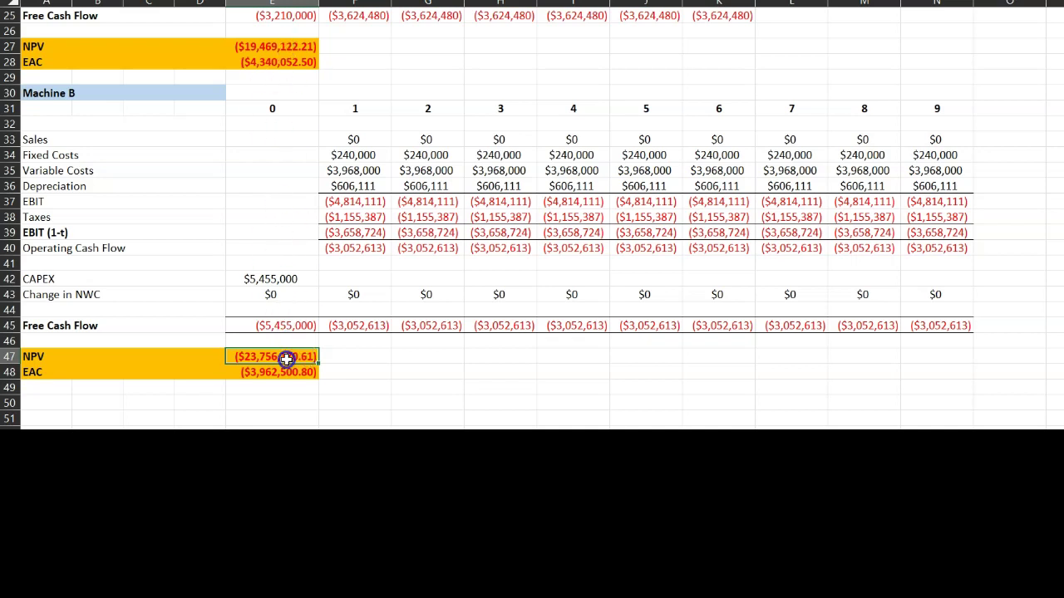
Compare the NPV results of Machine A and Machine B
{"action": "left_click", "coordinate": [307, 46]}
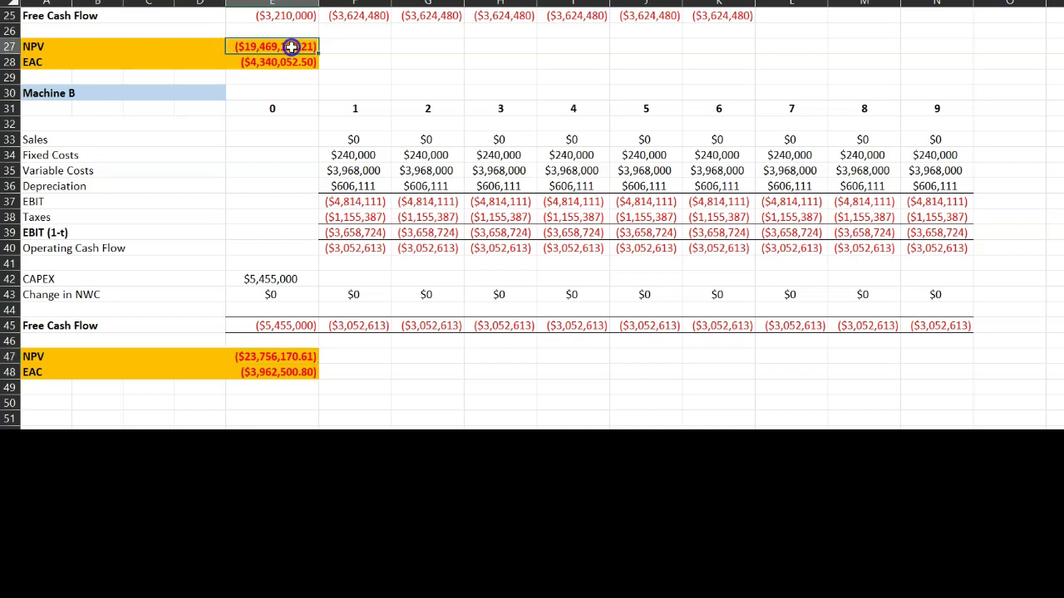
{"action": "left_click", "coordinate": [271, 360]}
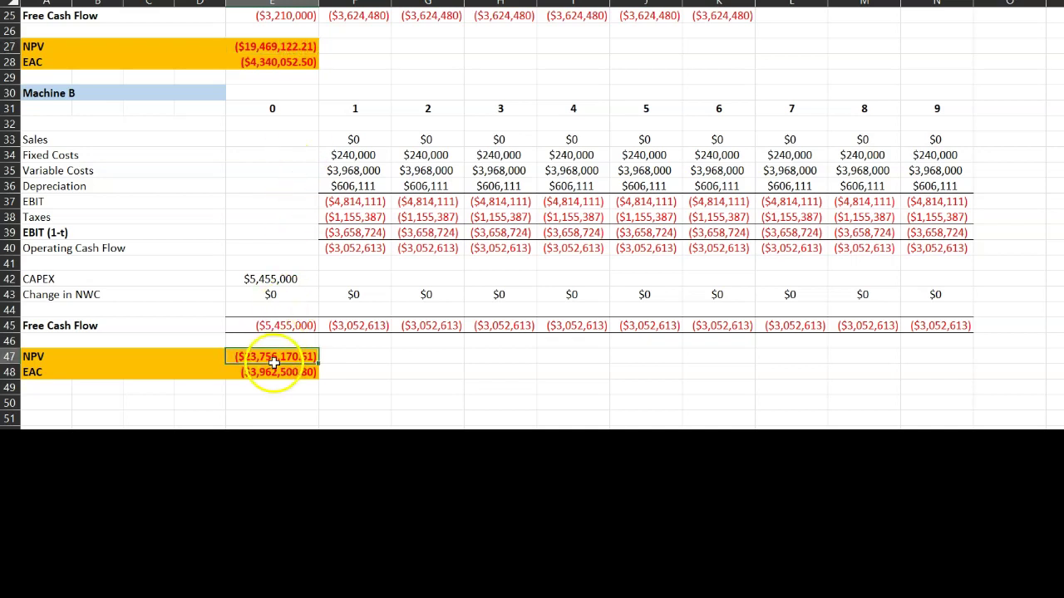
{"action": "left_click", "coordinate": [280, 46]}
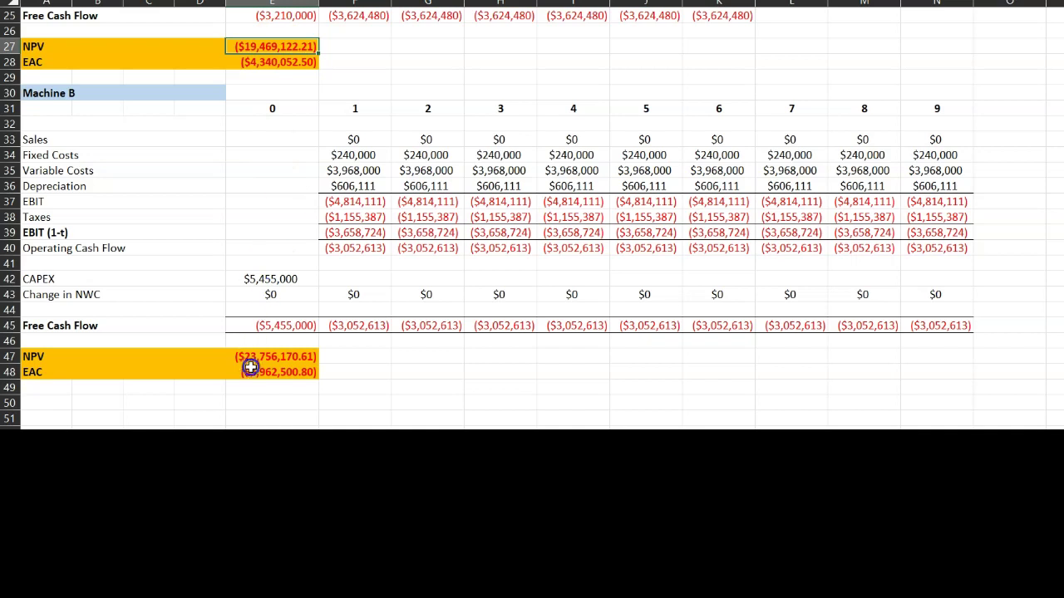
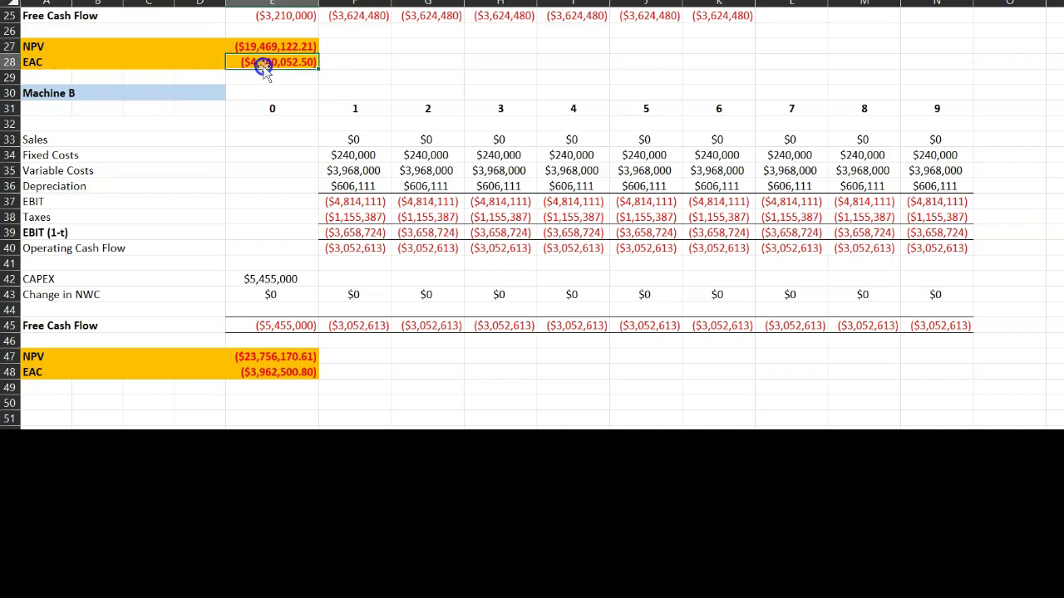
Examine the PMT formula behind Machine A's EAC, tracing its discount rate, life in years and negated NPV arguments
{"action": "double_click", "coordinate": [263, 65]}
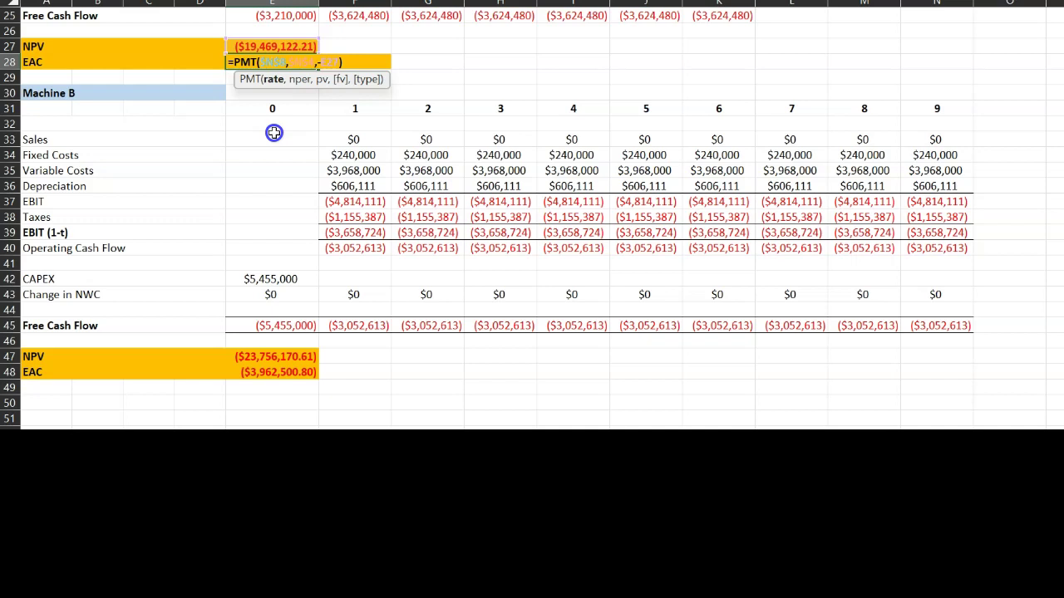
{"action": "mouse_move", "coordinate": [263, 59]}
{"action": "left_mouse_down"}
{"action": "mouse_move", "coordinate": [246, 65]}
{"action": "mouse_move", "coordinate": [255, 62]}
{"action": "left_mouse_up"}
{"action": "scroll", "coordinate": [500, 105], "scroll_direction": "up", "scroll_amount": 7}
{"action": "scroll", "coordinate": [500, 105], "scroll_direction": "up", "scroll_amount": 1}
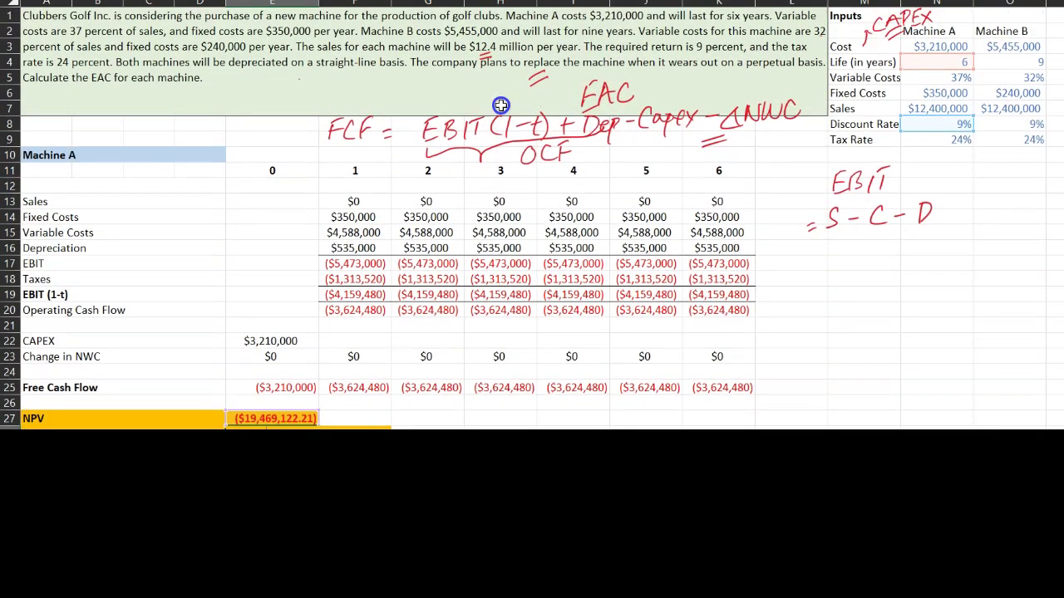
{"action": "scroll", "coordinate": [500, 105], "scroll_direction": "down", "scroll_amount": 1}
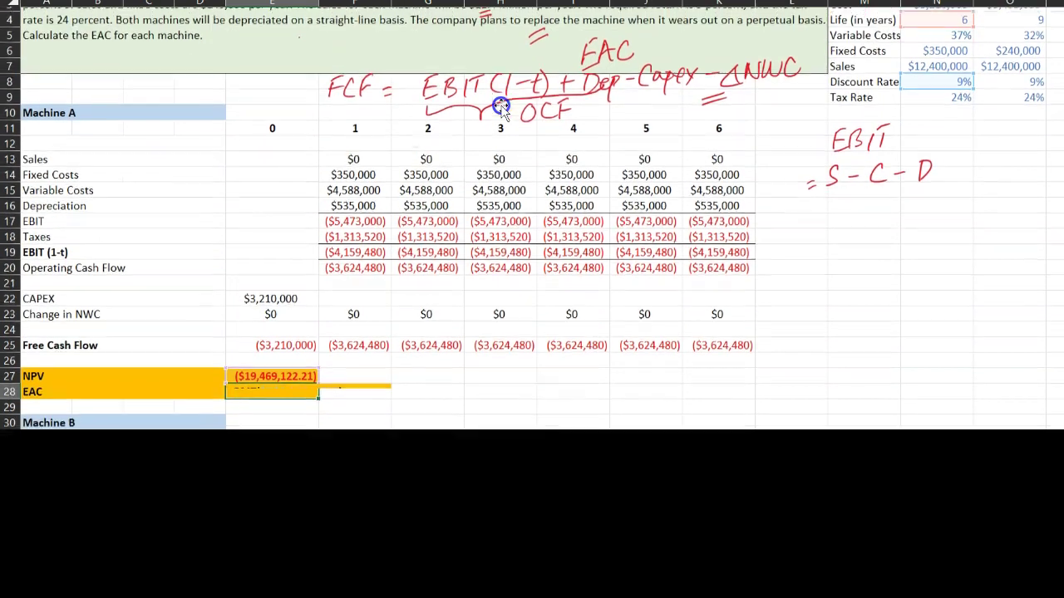
{"action": "left_click", "coordinate": [293, 388]}
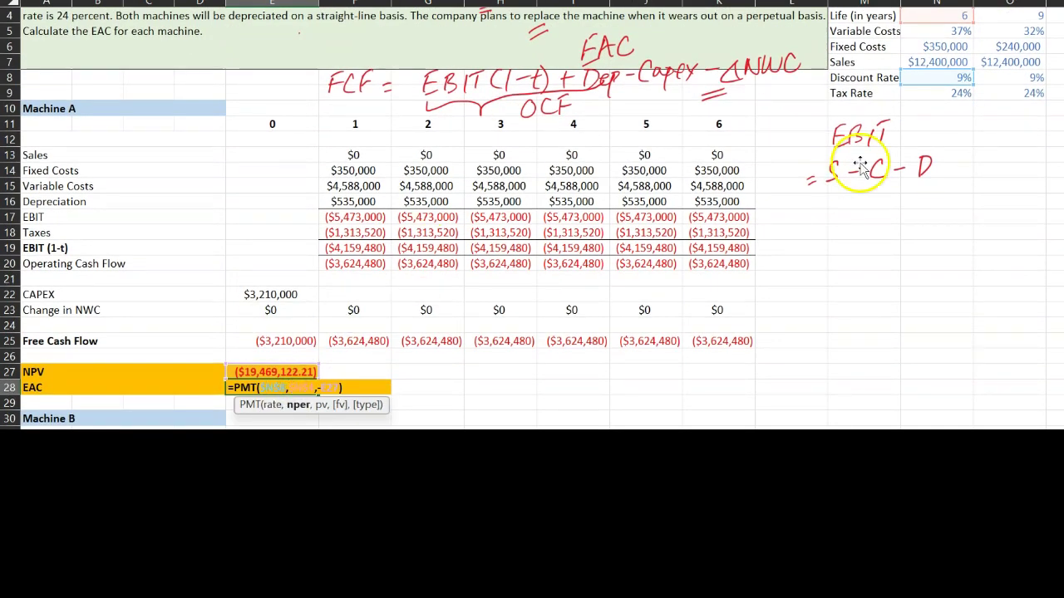
{"action": "left_click", "coordinate": [964, 16]}
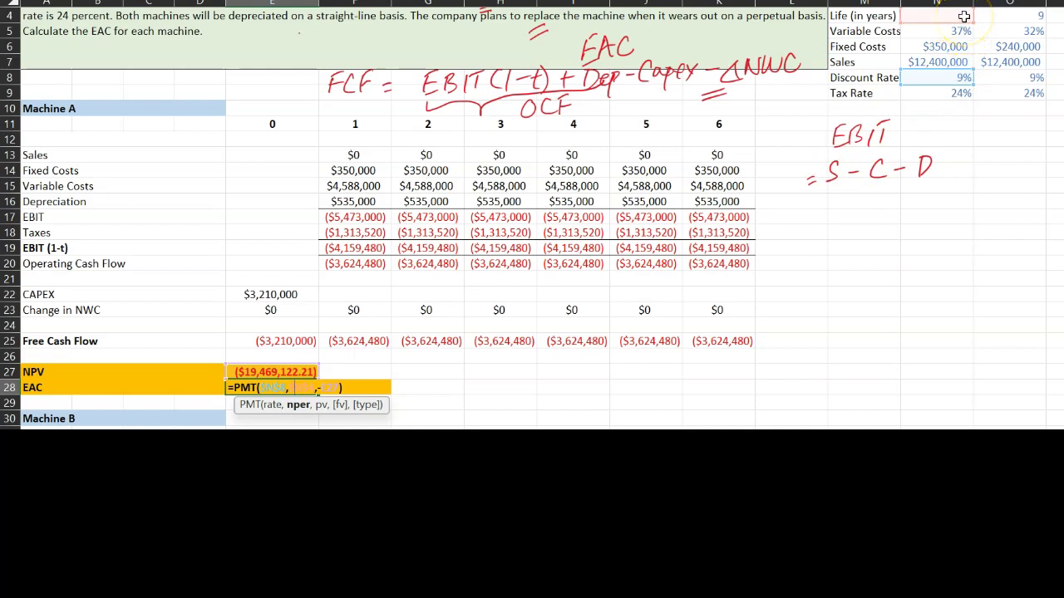
{"action": "type", "text": ",-"}
{"action": "left_click", "coordinate": [268, 373]}
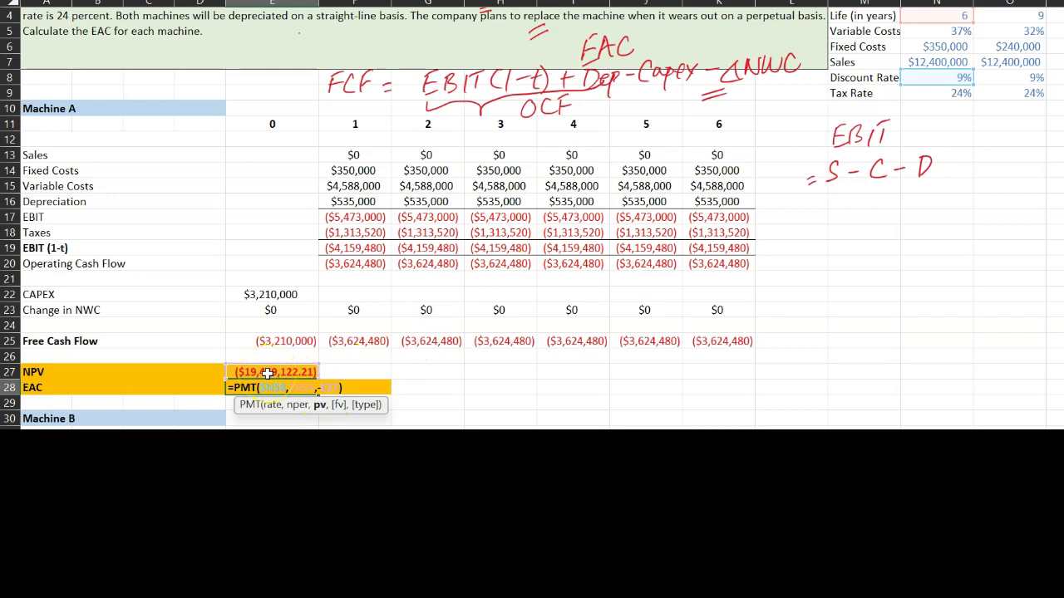
{"action": "key", "text": "Return"}
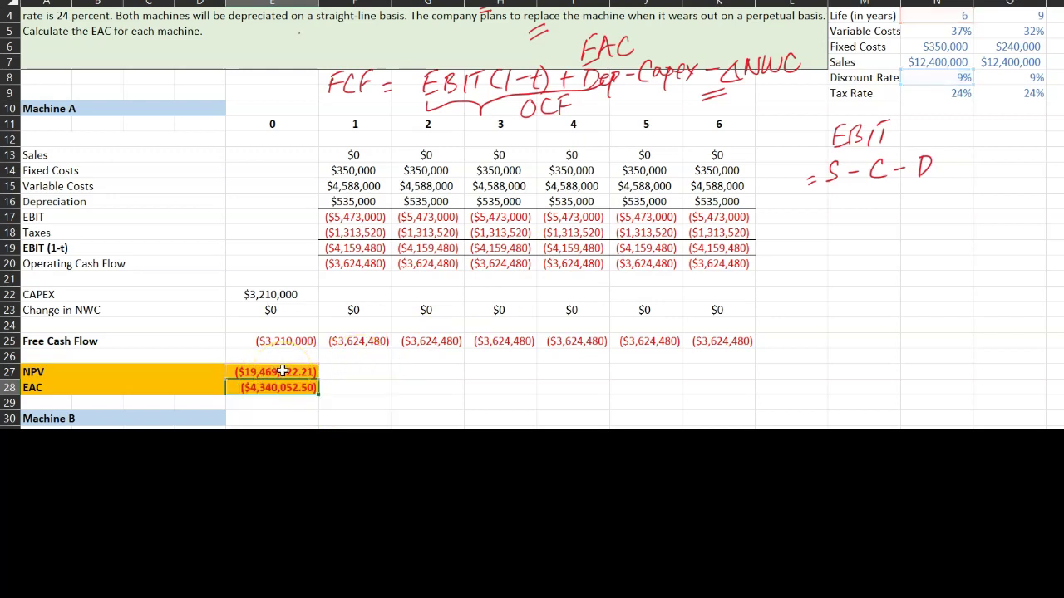
Return to Machine A's EAC result
{"action": "key", "text": "Down"}
{"action": "key", "text": "Down"}
{"action": "key", "text": "Down"}
{"action": "key", "text": "Up"}
{"action": "key", "text": "Up"}
{"action": "key", "text": "Up"}
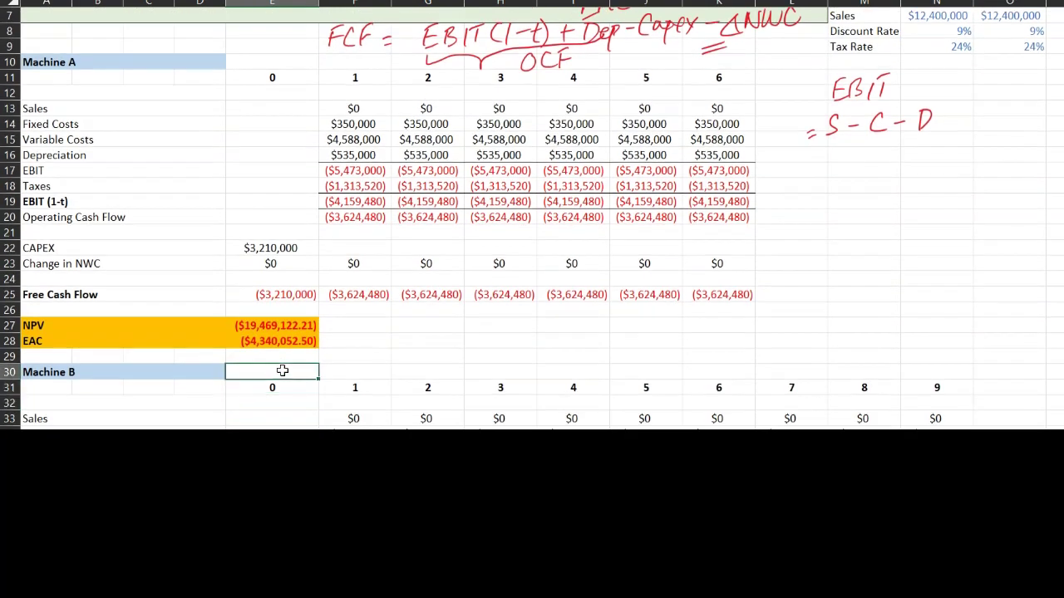
{"action": "left_click", "coordinate": [283, 342]}
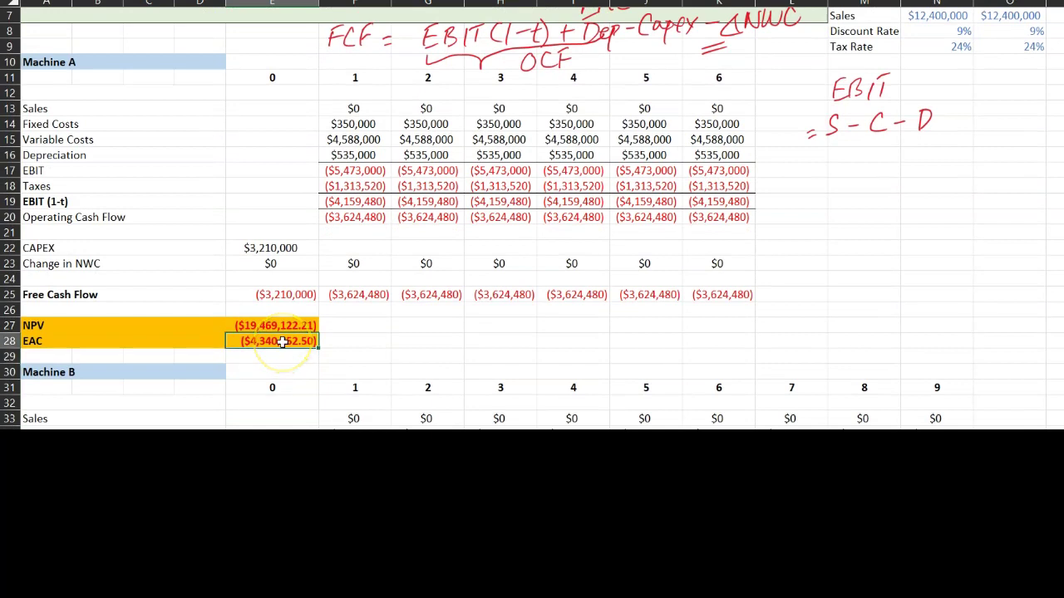
Examine the PMT formula behind Machine B's EAC, checking its rate, number of periods and negated NPV arguments
{"action": "scroll", "coordinate": [283, 342], "scroll_direction": "down", "scroll_amount": 2}
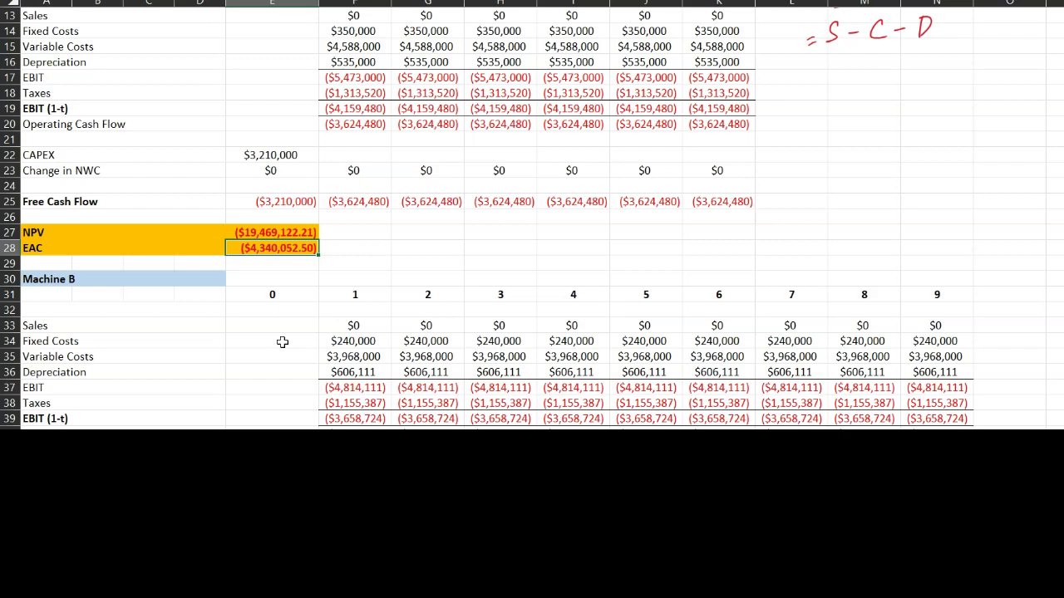
{"action": "scroll", "coordinate": [281, 343], "scroll_direction": "down", "scroll_amount": 2}
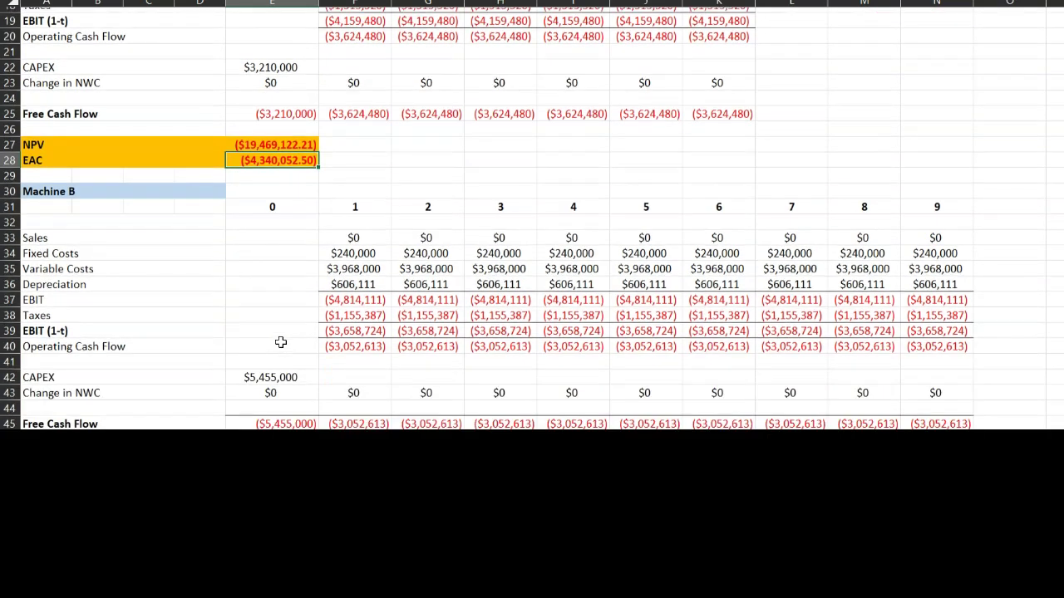
{"action": "scroll", "coordinate": [281, 342], "scroll_direction": "down", "scroll_amount": 3}
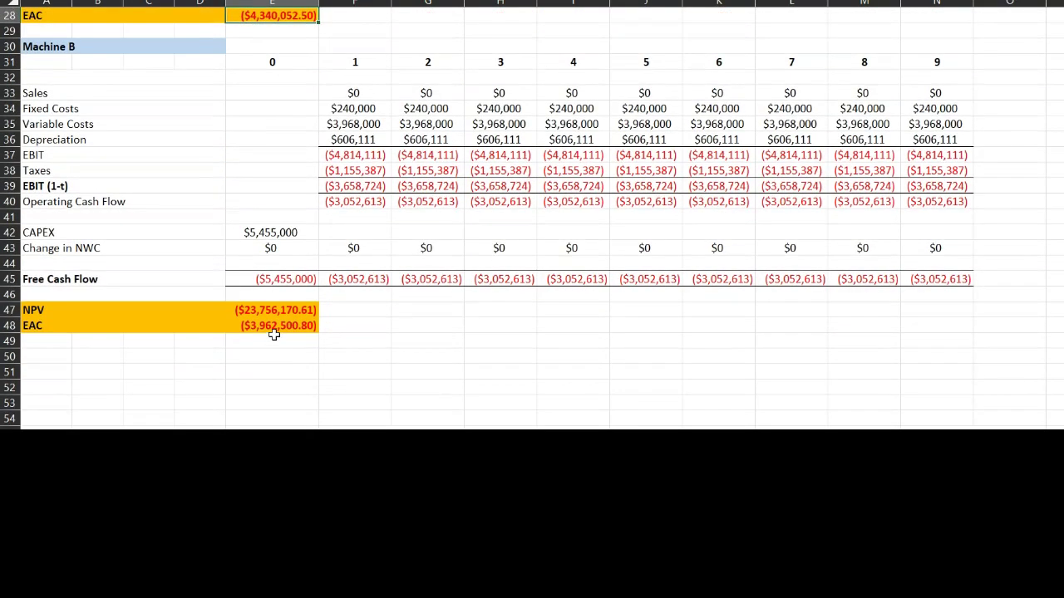
{"action": "left_click", "coordinate": [275, 330]}
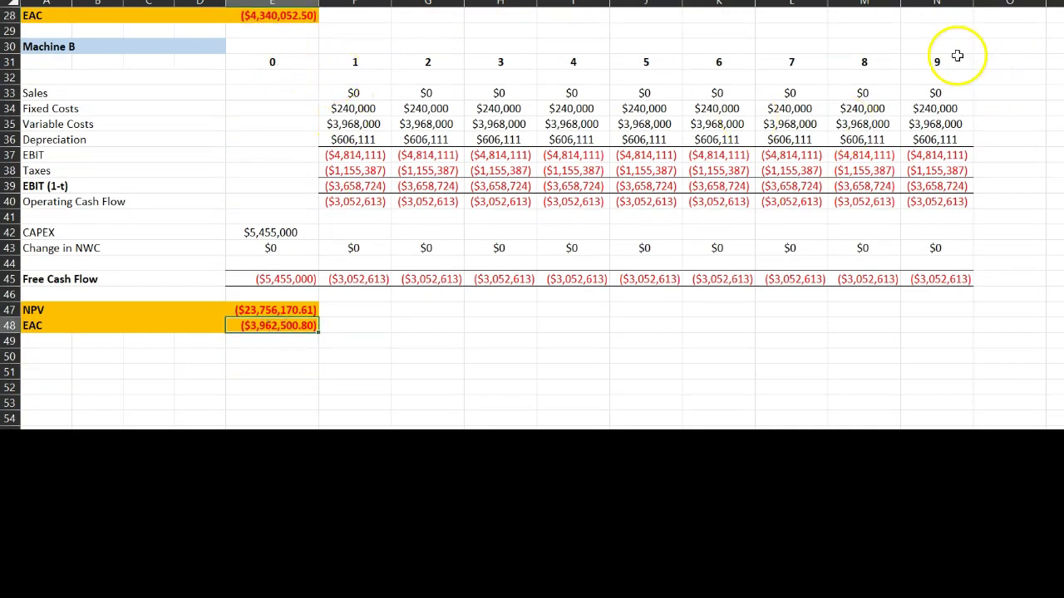
{"action": "double_click", "coordinate": [262, 325]}
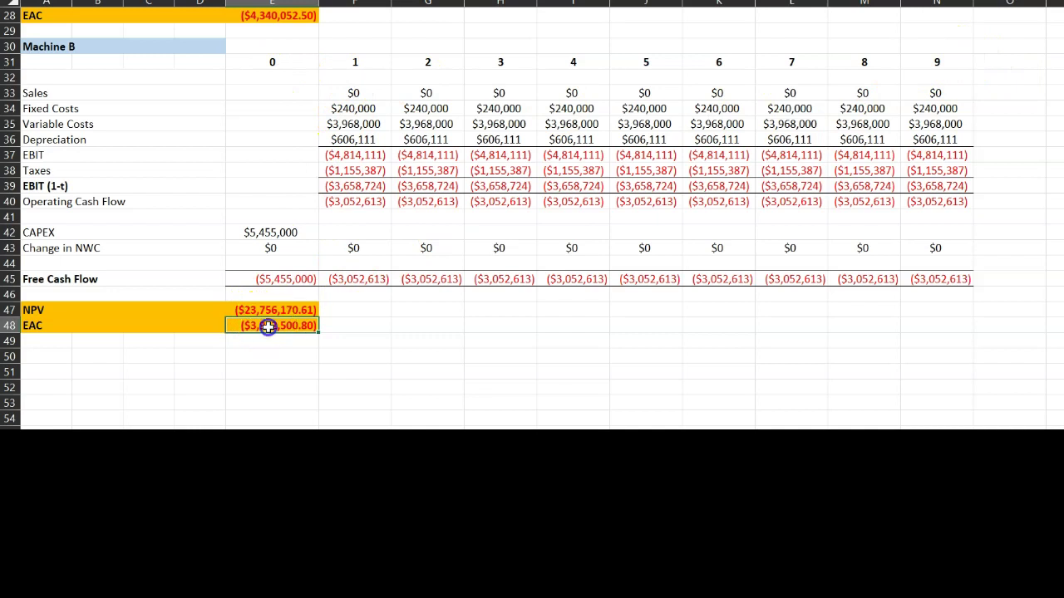
{"action": "double_click", "coordinate": [269, 325]}
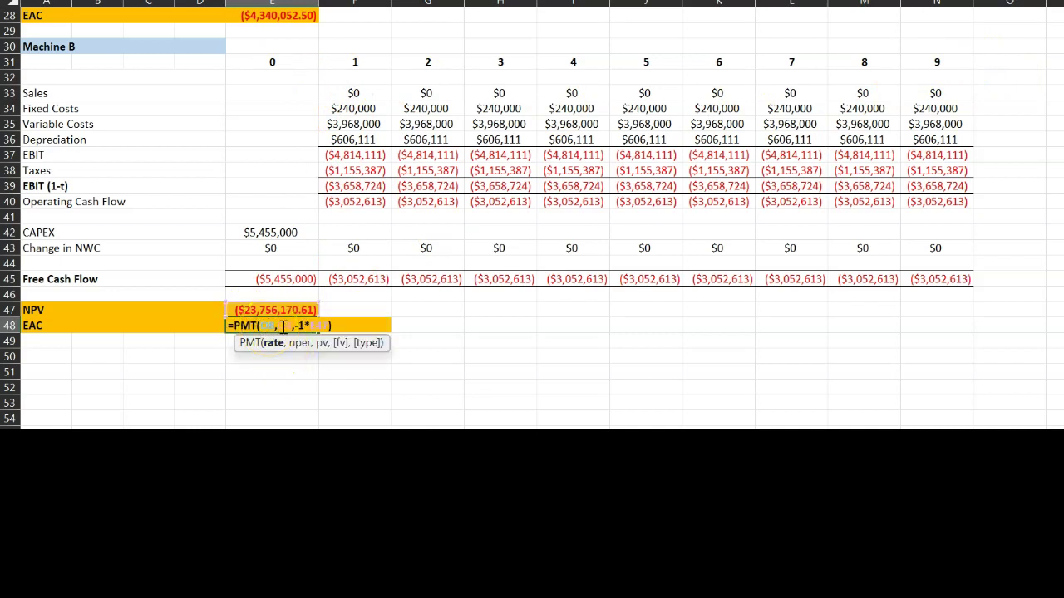
{"action": "left_click", "coordinate": [282, 345]}
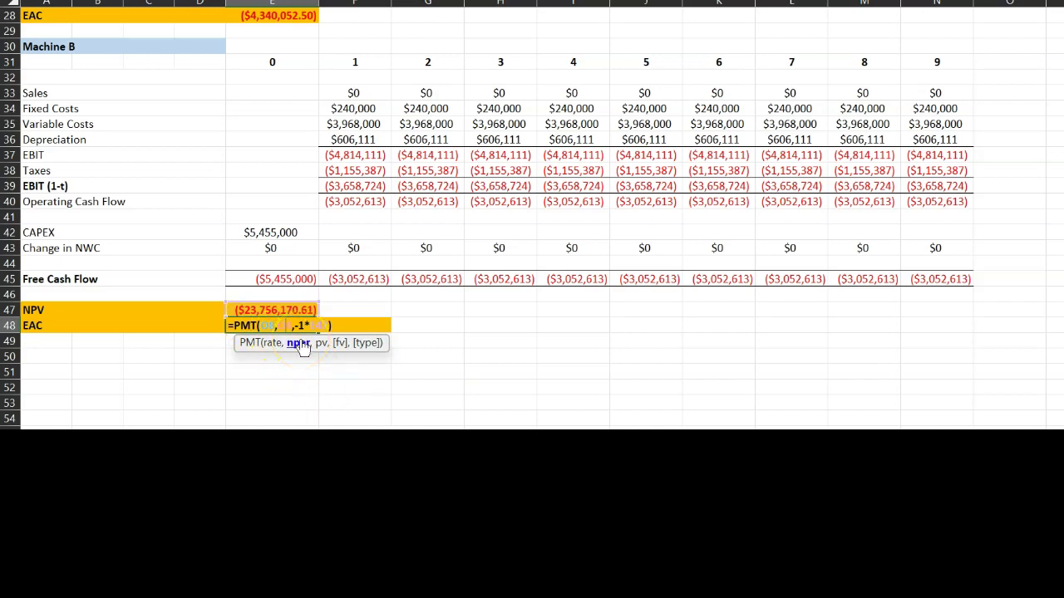
{"action": "key", "text": "ctrl+Return"}
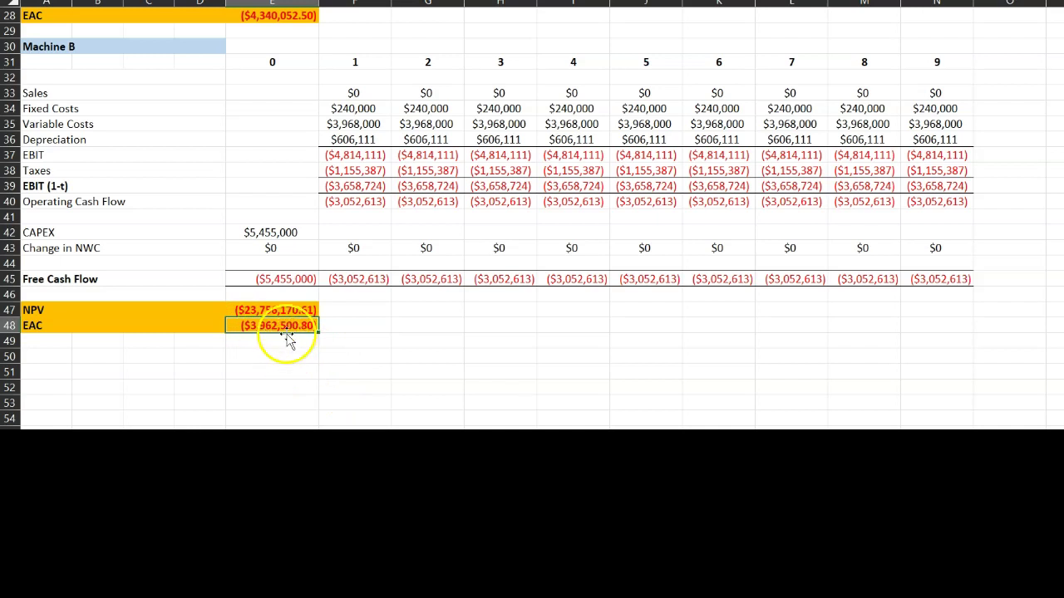
Compare Machine A's EAC with Machine B's NPV and EAC
{"action": "scroll", "coordinate": [292, 346], "scroll_direction": "up", "scroll_amount": 1}
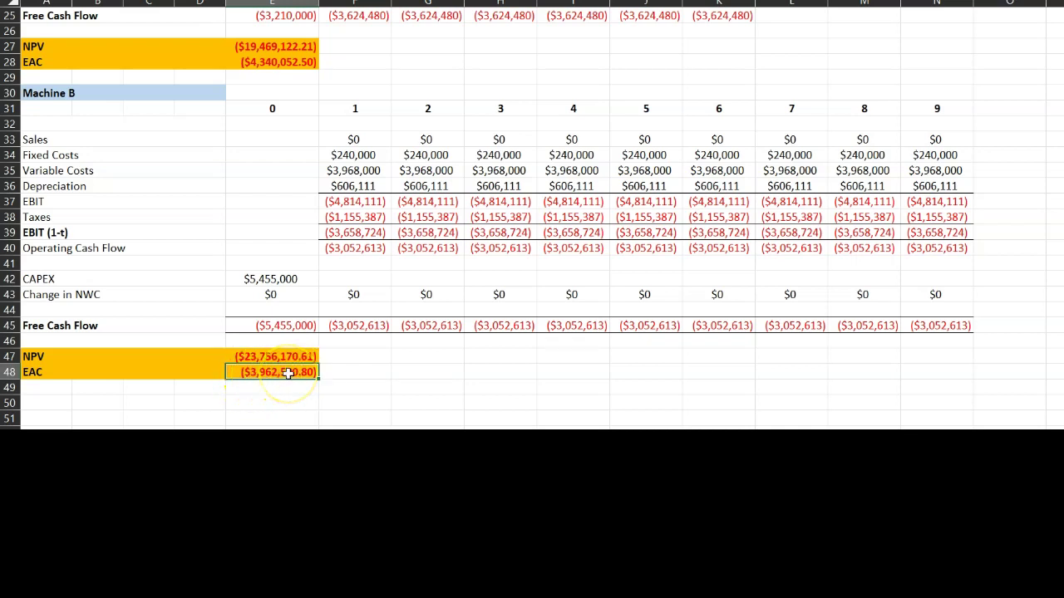
{"action": "left_click", "coordinate": [273, 63]}
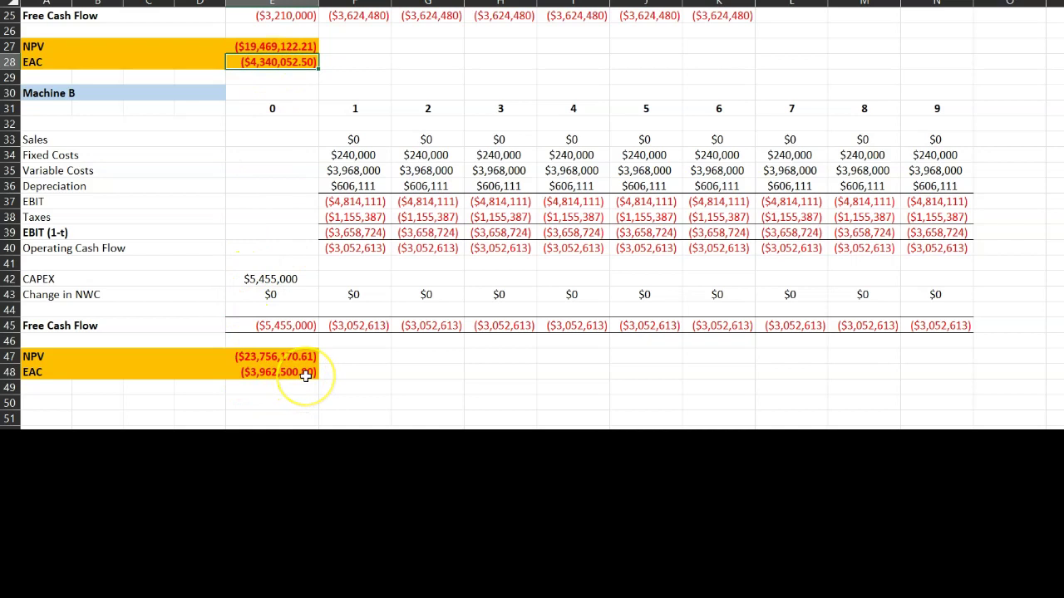
{"action": "left_click", "coordinate": [258, 356]}
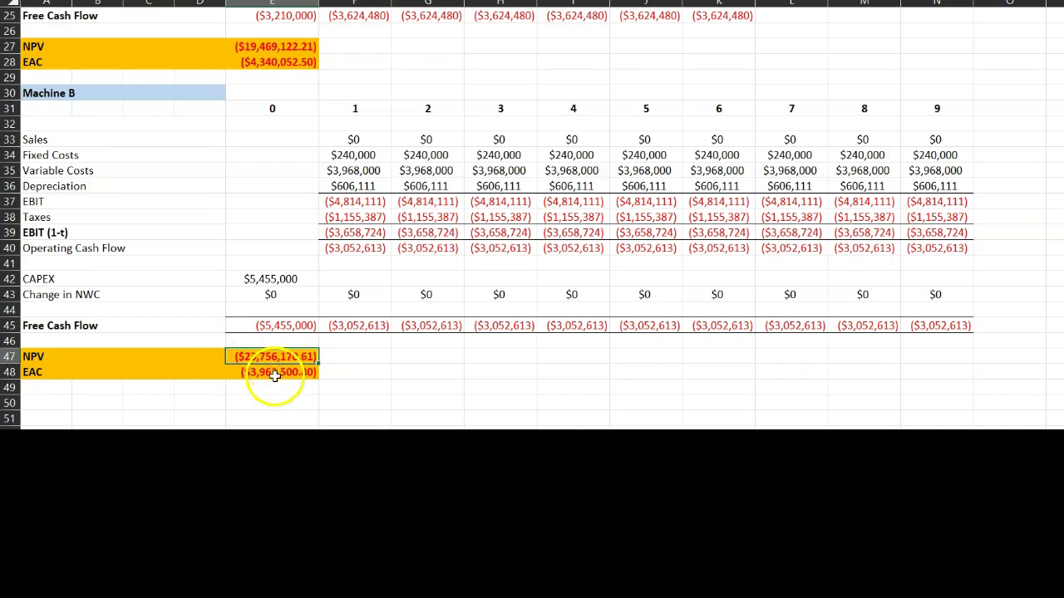
{"action": "left_click", "coordinate": [275, 375]}
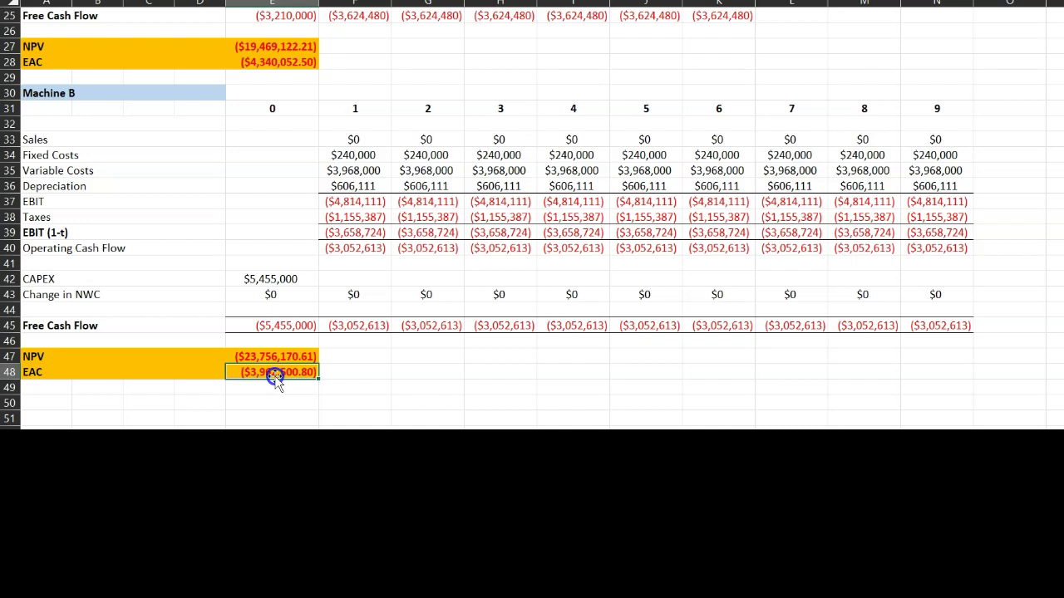
Reread the problem statement's perpetual replacement condition, and return to Machine A's NPV
{"action": "scroll", "coordinate": [275, 377], "scroll_direction": "up", "scroll_amount": 8}
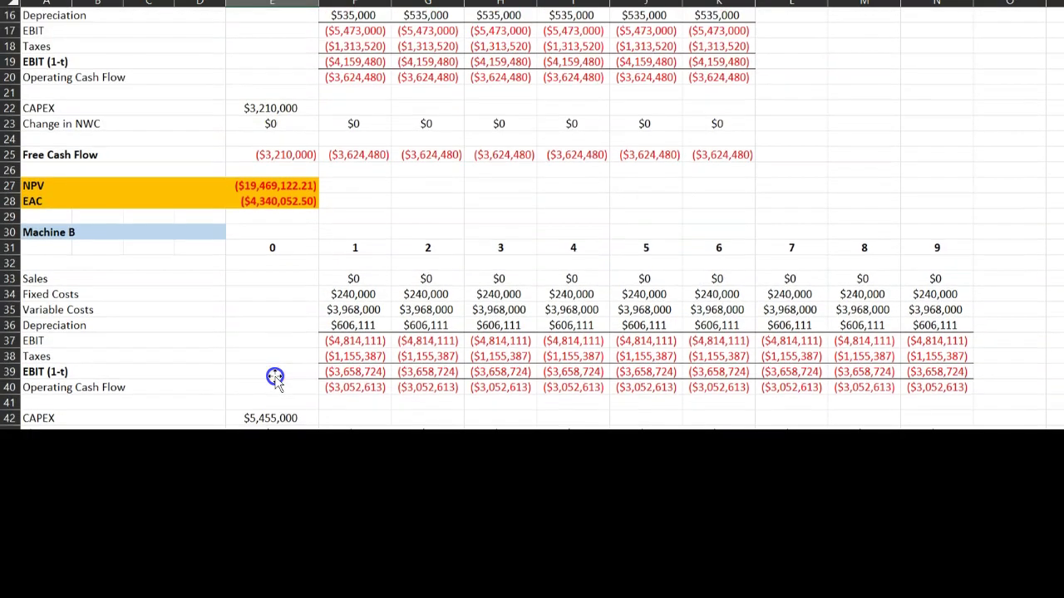
{"action": "scroll", "coordinate": [275, 377], "scroll_direction": "up", "scroll_amount": 1}
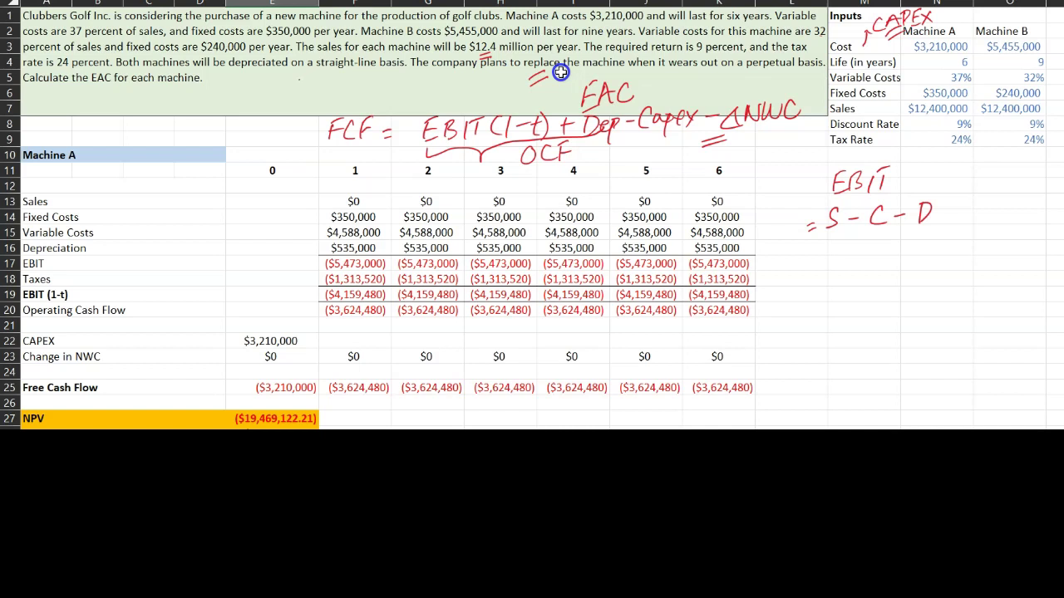
{"action": "scroll", "coordinate": [561, 73], "scroll_direction": "down", "scroll_amount": 5}
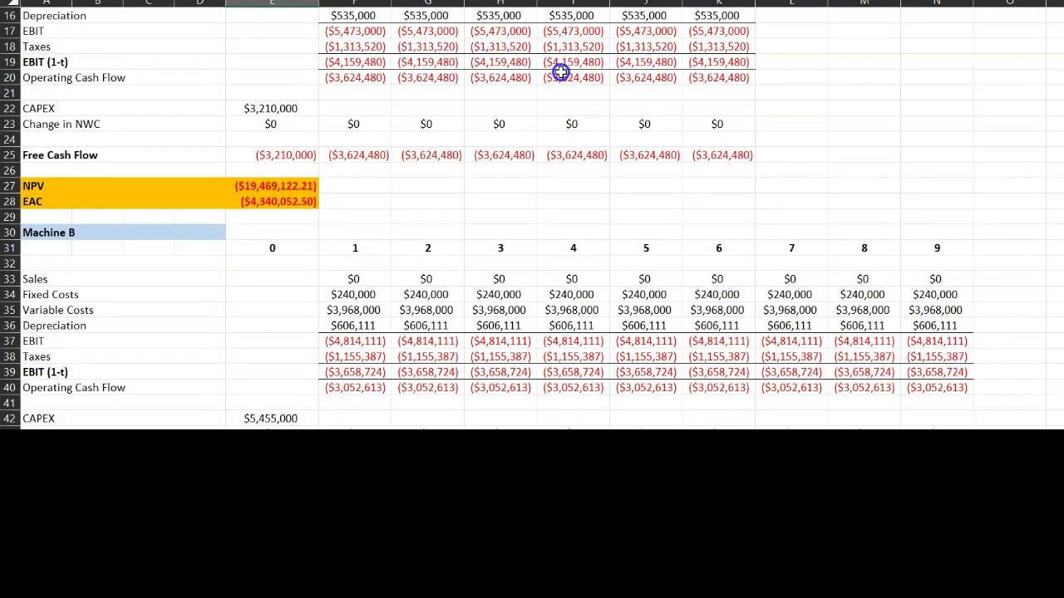
{"action": "scroll", "coordinate": [561, 72], "scroll_direction": "down", "scroll_amount": 1}
{"action": "scroll", "coordinate": [561, 72], "scroll_direction": "down", "scroll_amount": 1}
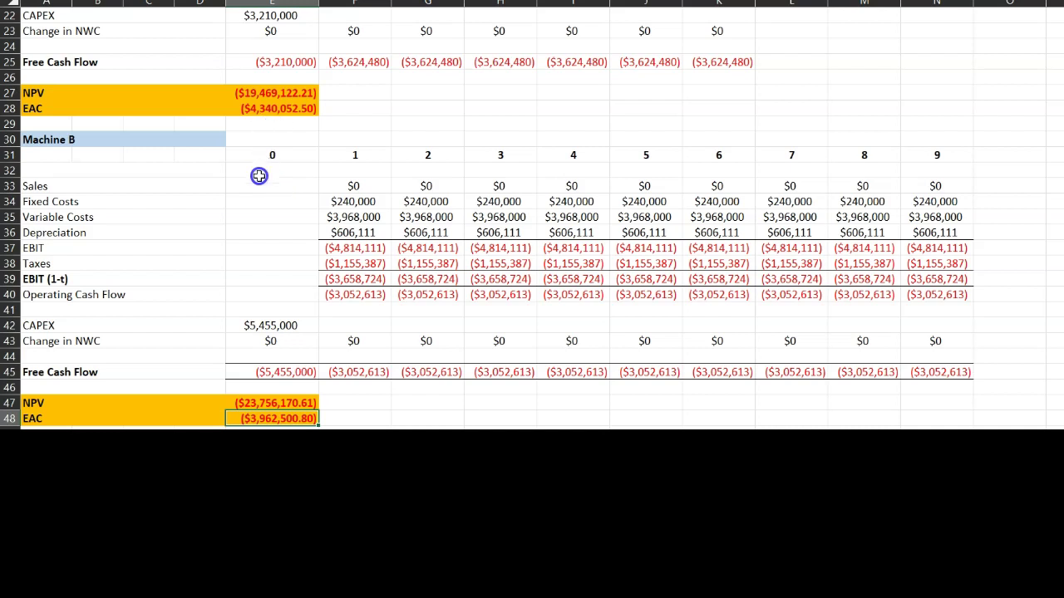
{"action": "left_click", "coordinate": [287, 94]}
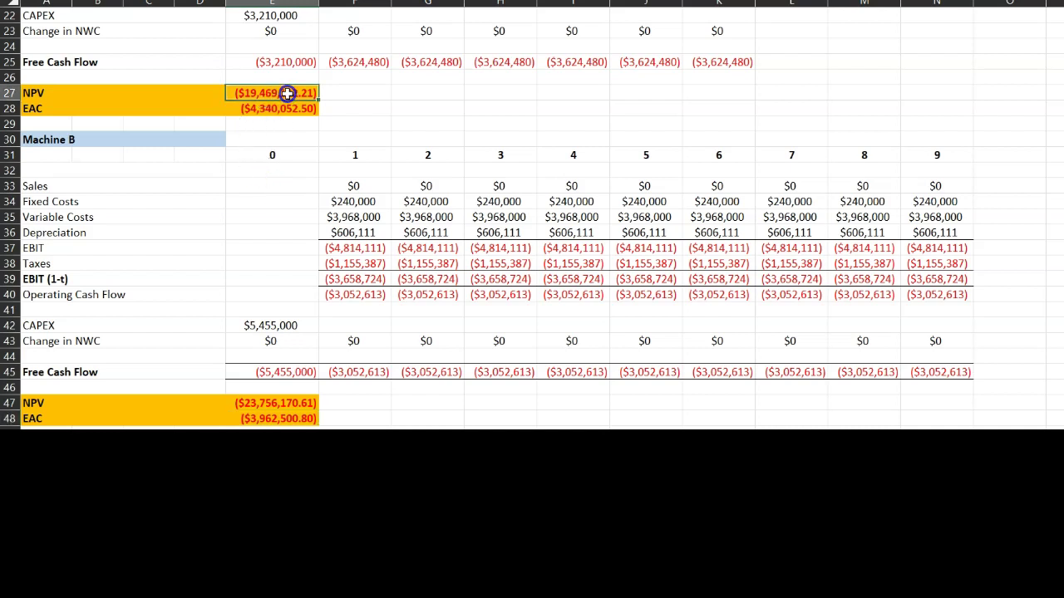